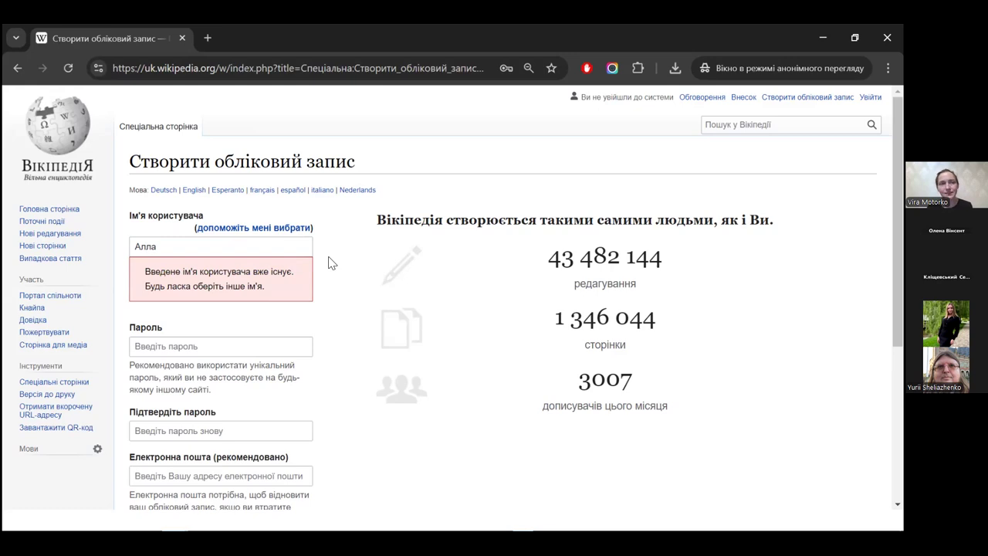
- Make the taken username unique by adding "з Конотопа" after the first name in the registration form
click(284, 254)
text(з Конотопа)
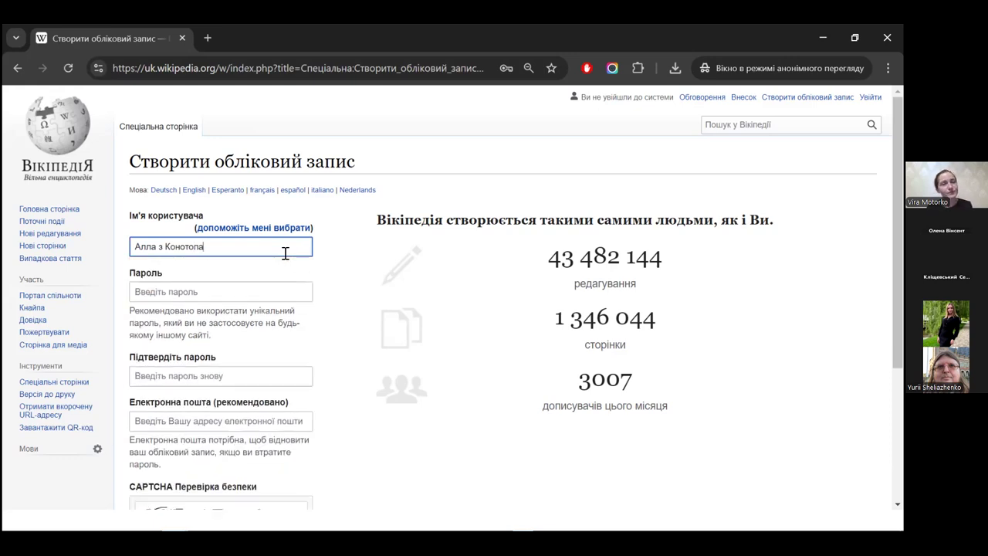
click(346, 275)
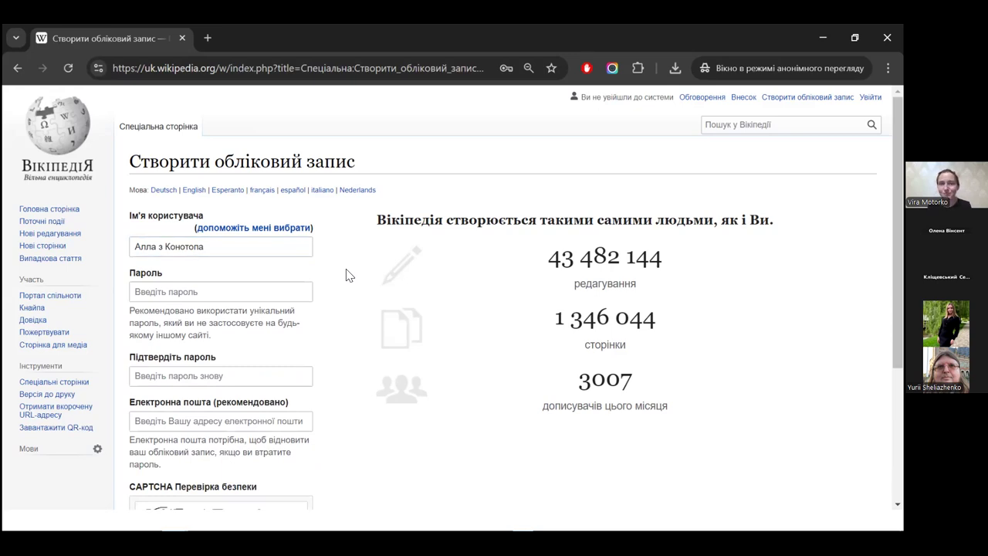
- Review the remaining fields of the account registration form, including password, password confirmation, e-mail and CAPTCHA
scroll(346, 275, down, 2)
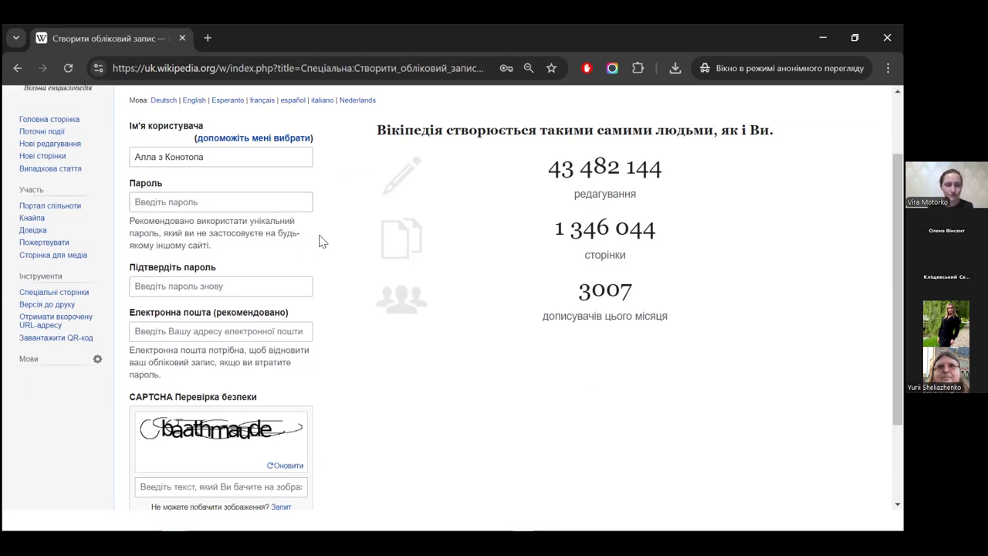
scroll(323, 242, down, 1)
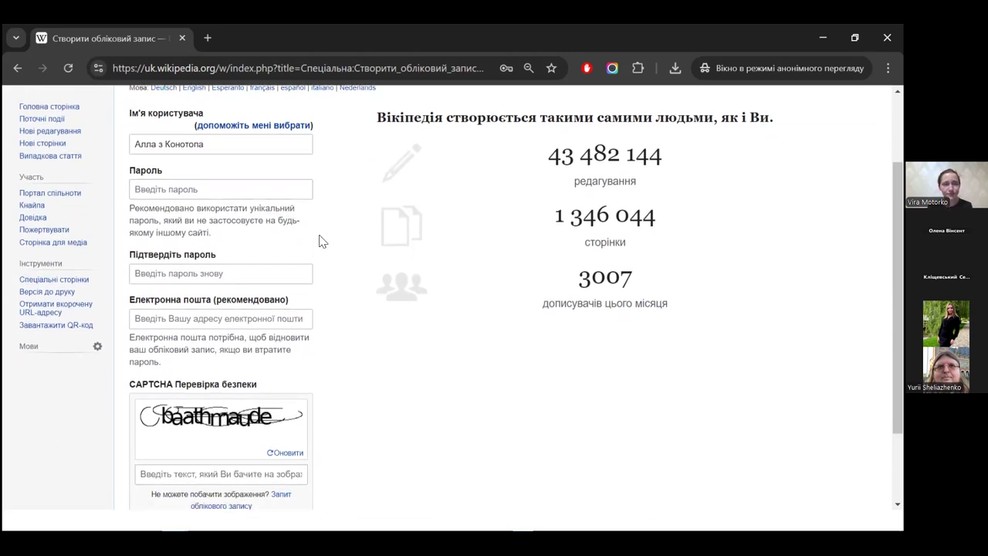
scroll(323, 241, down, 1)
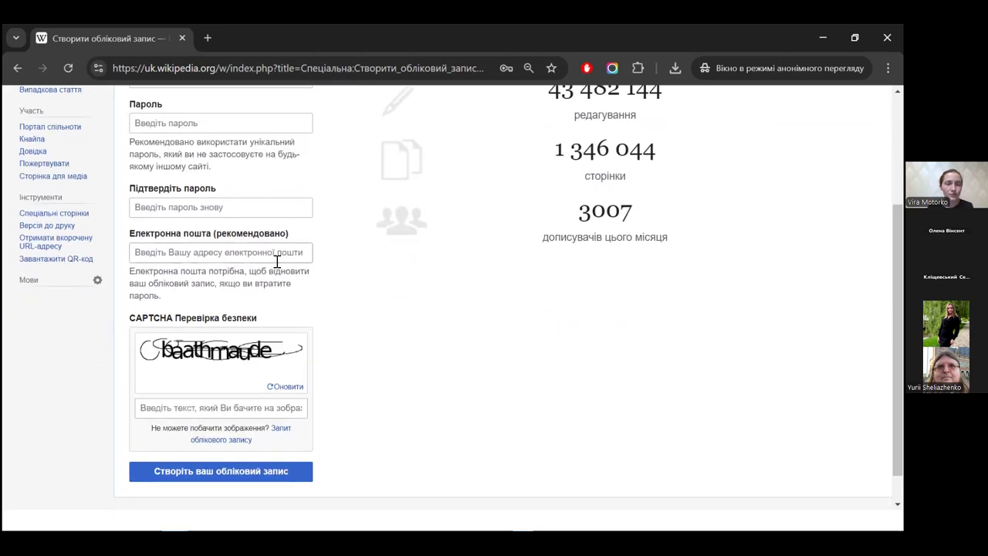
click(278, 256)
click(378, 297)
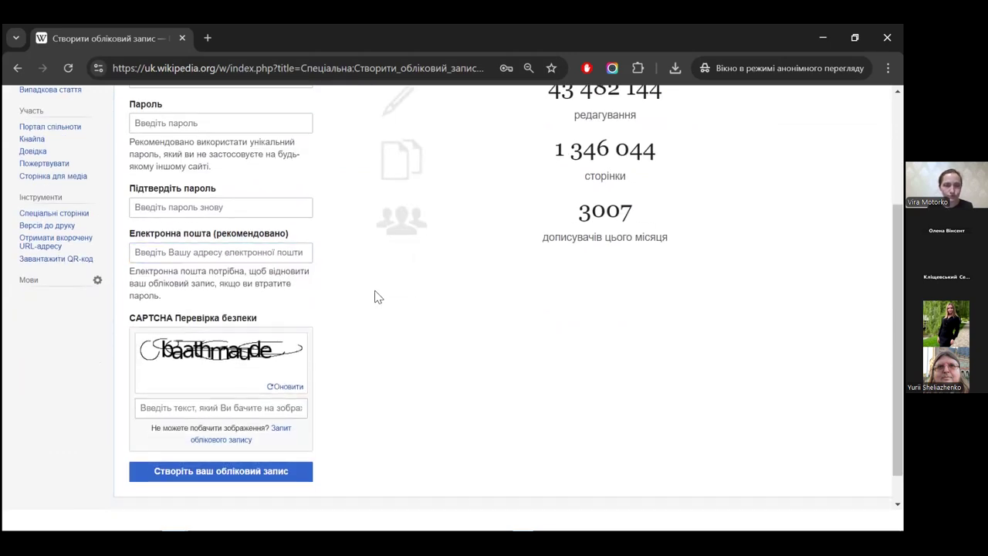
scroll(376, 294, down, 1)
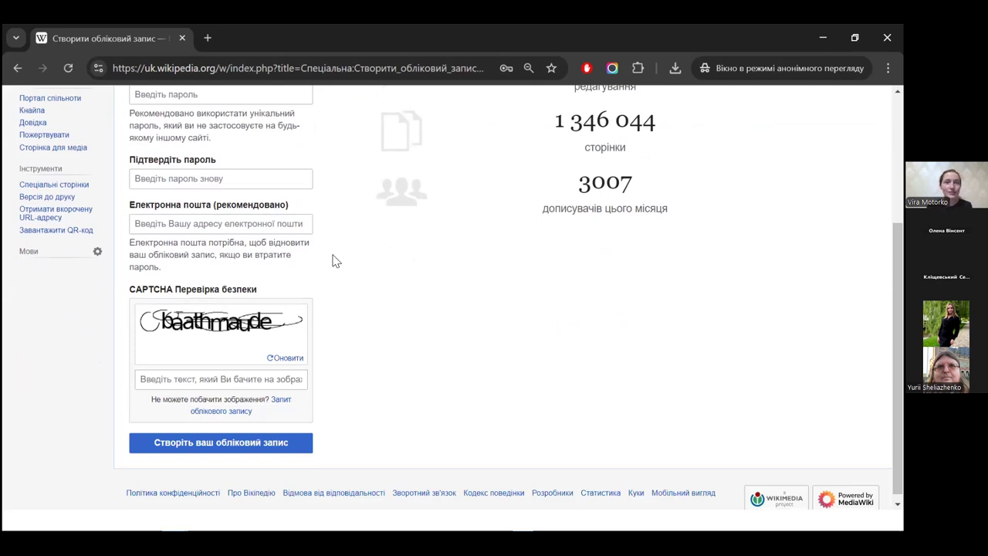
scroll(334, 261, down, 1)
click(218, 376)
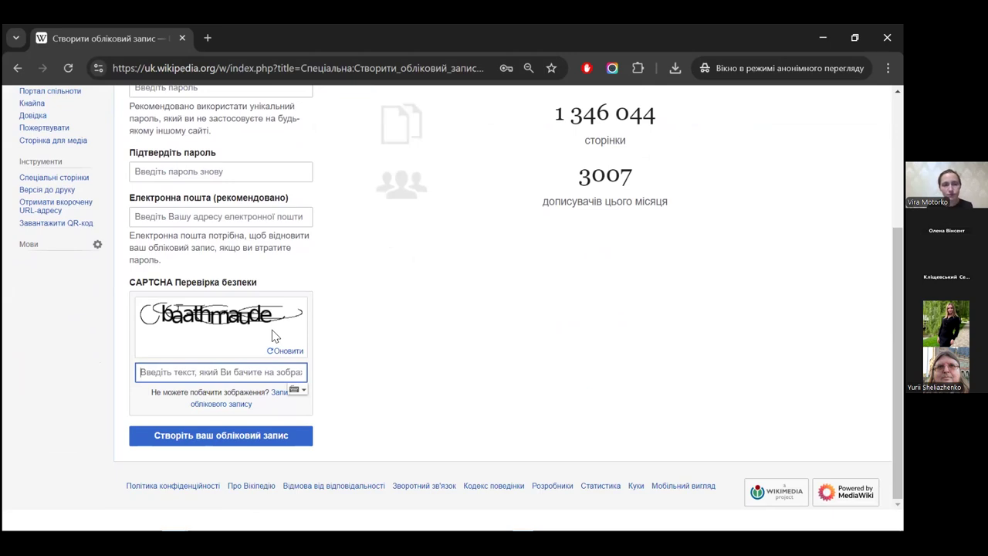
click(563, 330)
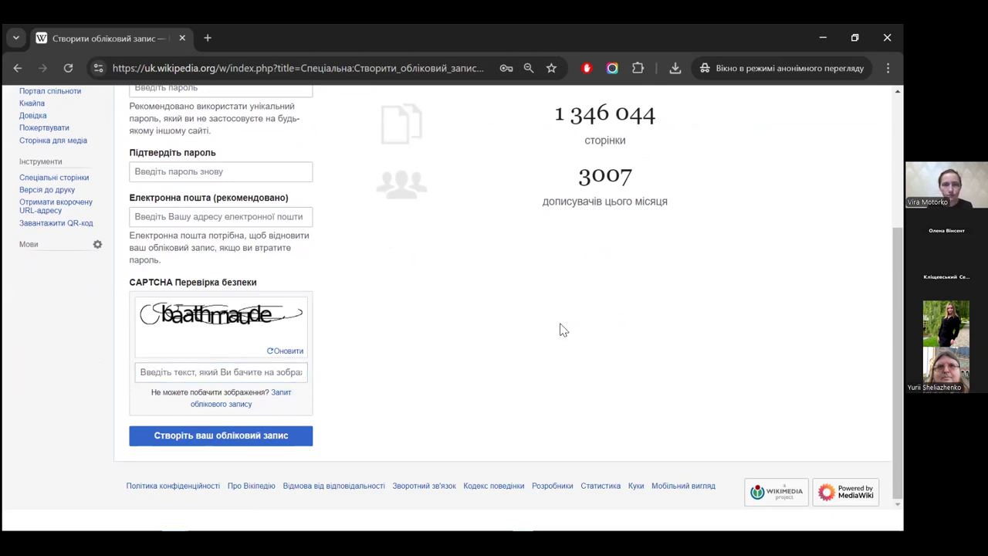
scroll(563, 331, up, 2)
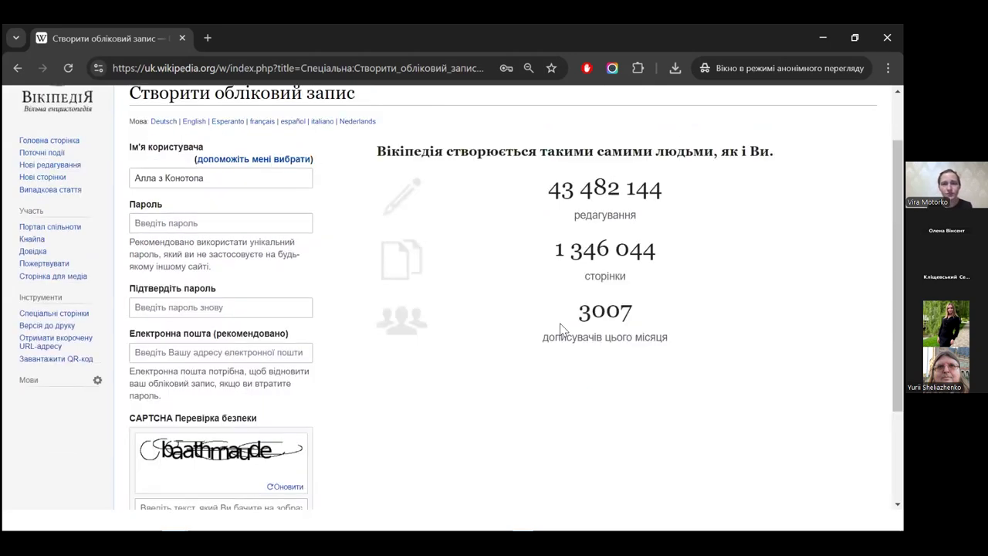
scroll(564, 330, up, 1)
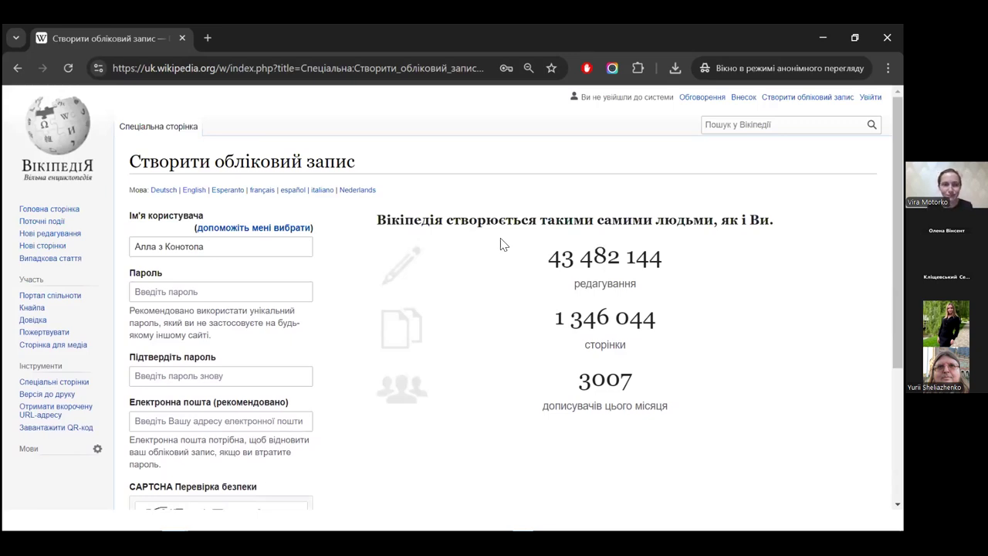
scroll(502, 243, down, 3)
scroll(502, 244, up, 3)
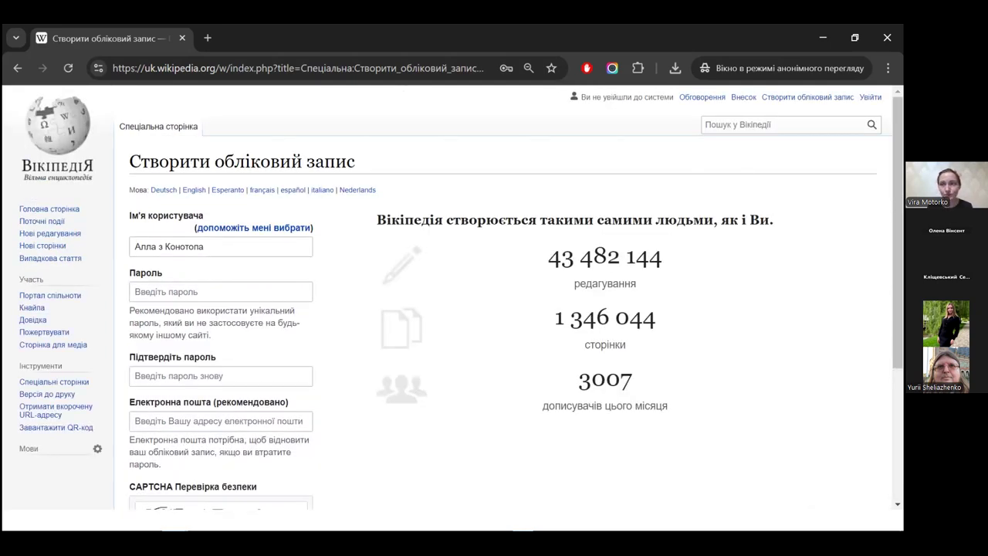
- Go to the login page and sign in to the existing account by entering the account password
click(869, 97)
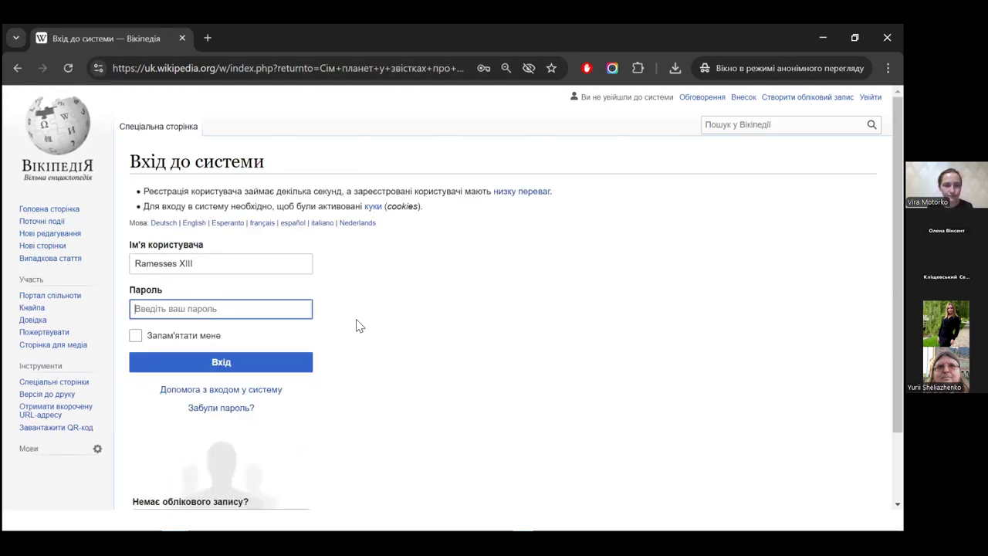
click(248, 309)
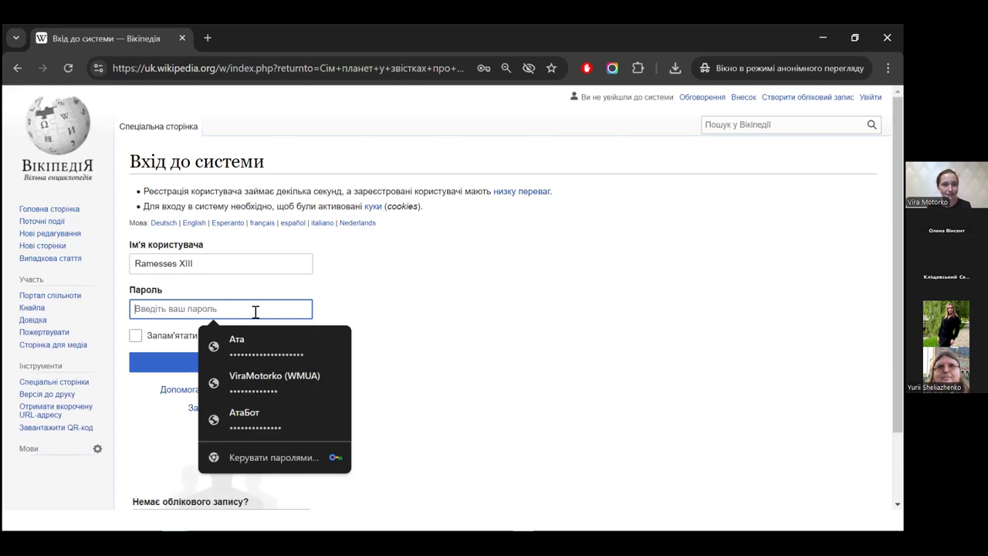
click(370, 314)
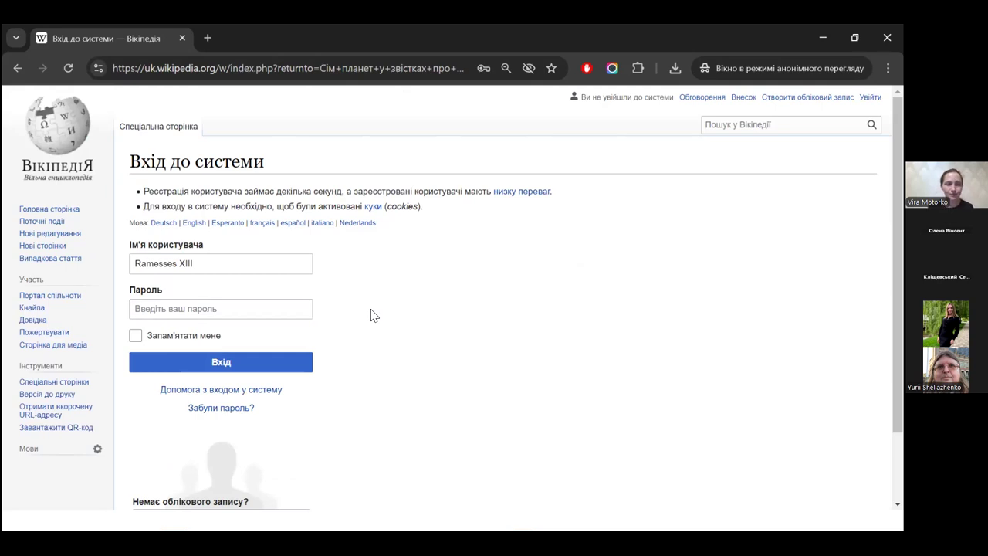
click(300, 311)
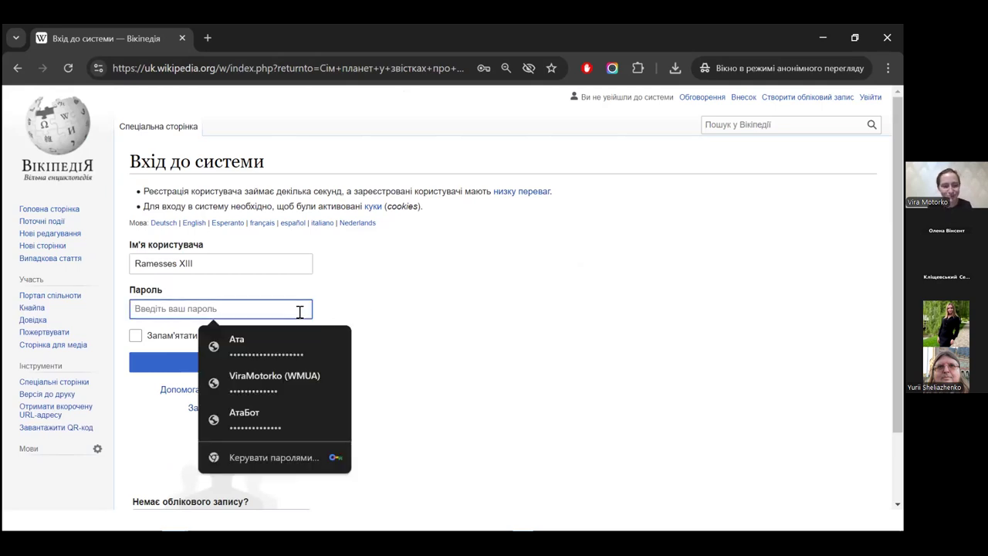
text(•••••••)
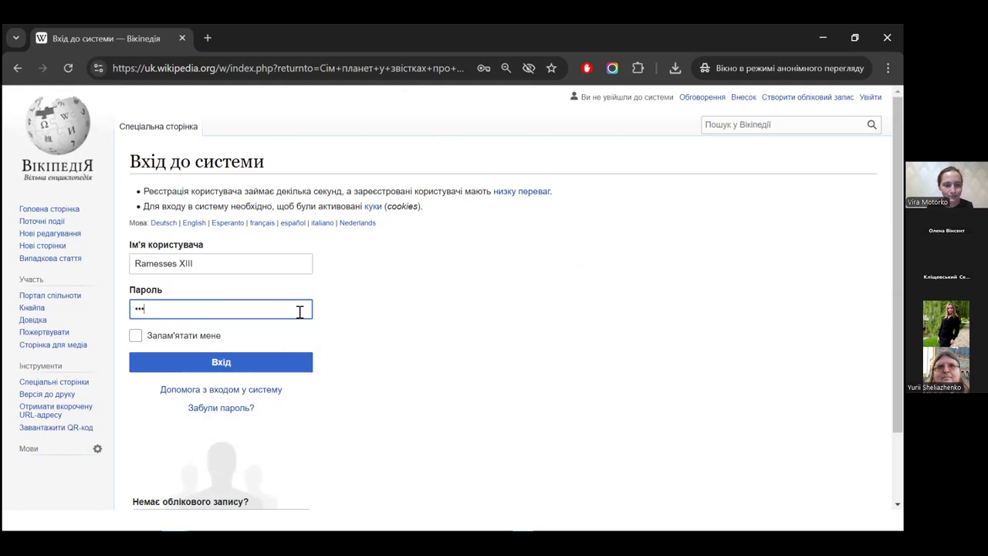
text(••••)
key(Return)
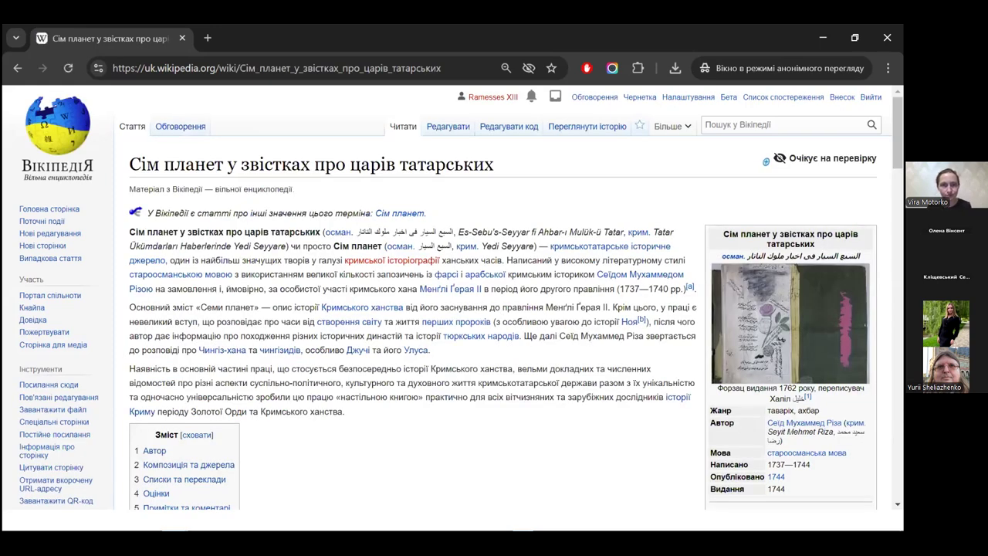
- Consult the new-user registration slide, return to Wikipedia, and open the account preferences to review the basic information
key(alt+Tab)
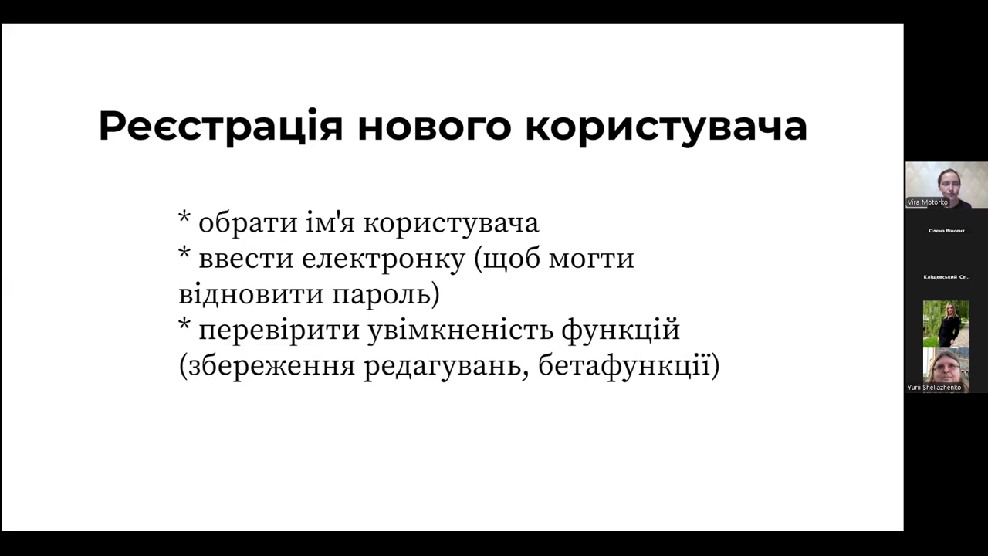
key(alt+Tab)
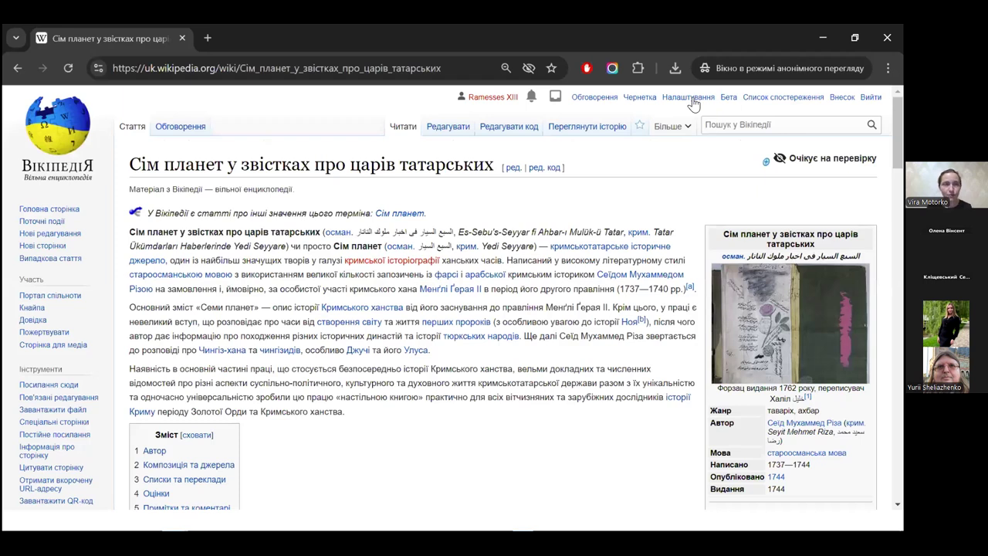
click(692, 101)
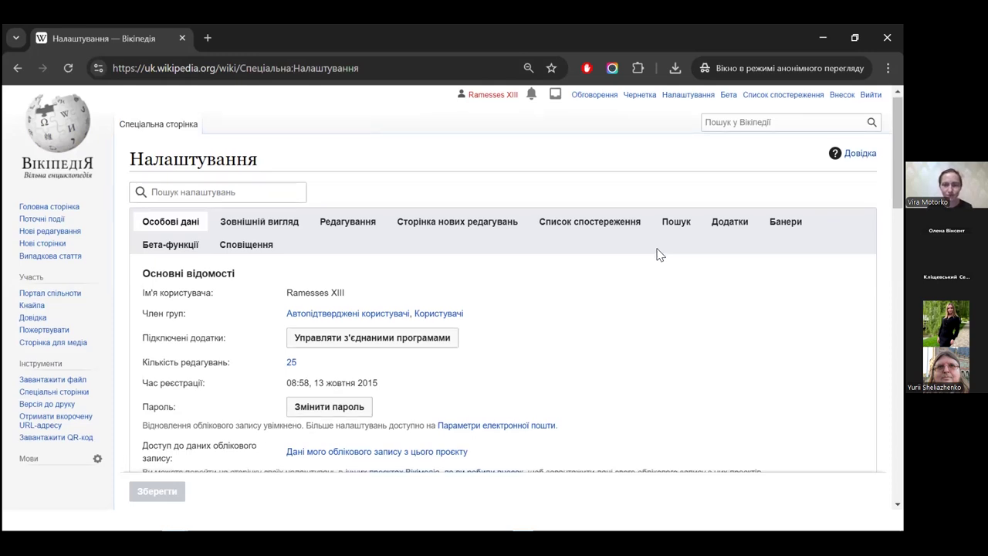
scroll(658, 253, down, 1)
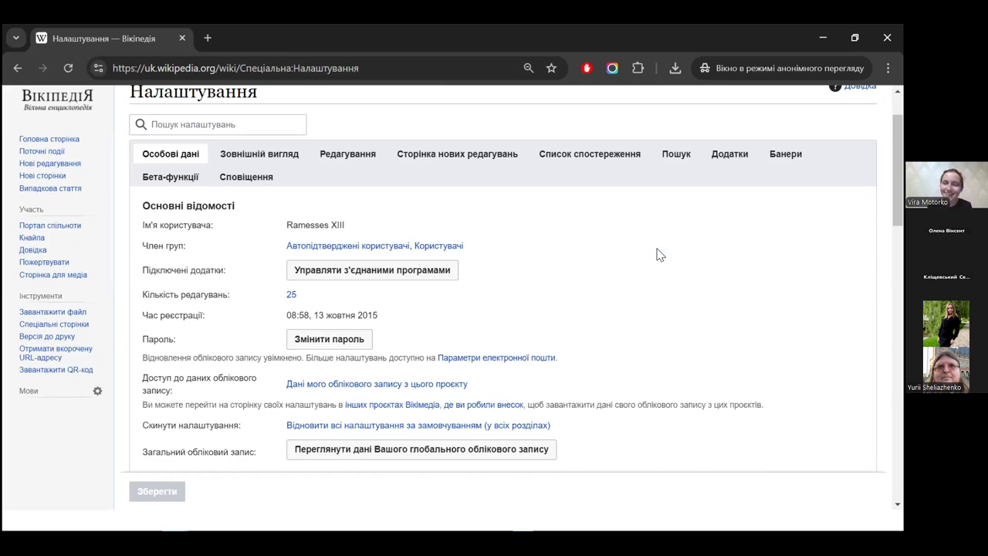
scroll(658, 254, down, 2)
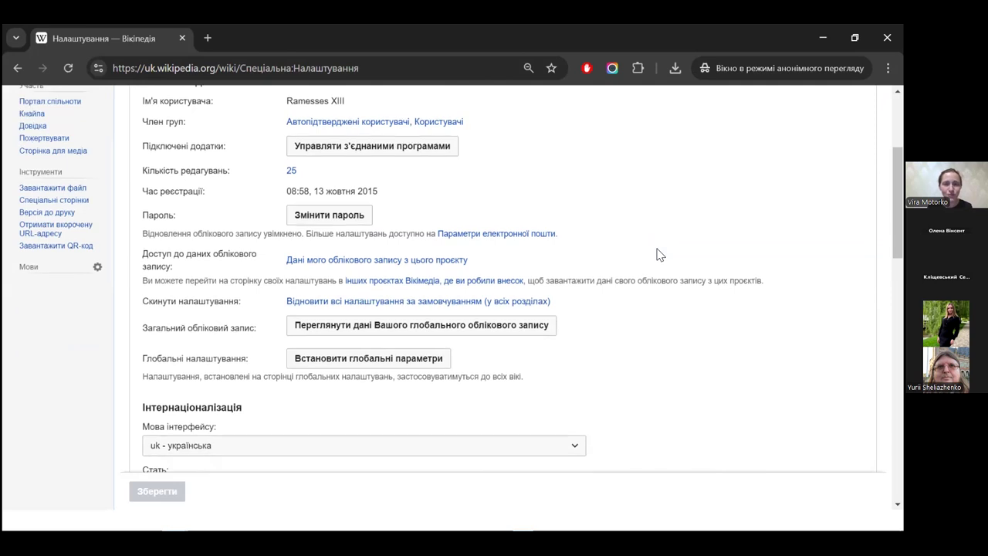
scroll(659, 254, up, 3)
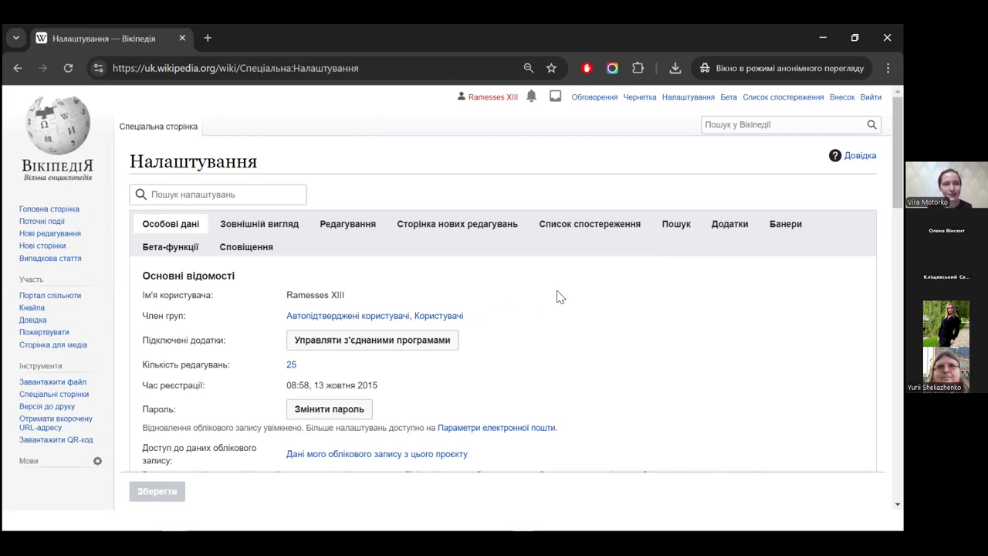
- Set the gender to Жіноча in the personal data preferences, review the e-mail and newcomer options, and save
scroll(562, 318, down, 6)
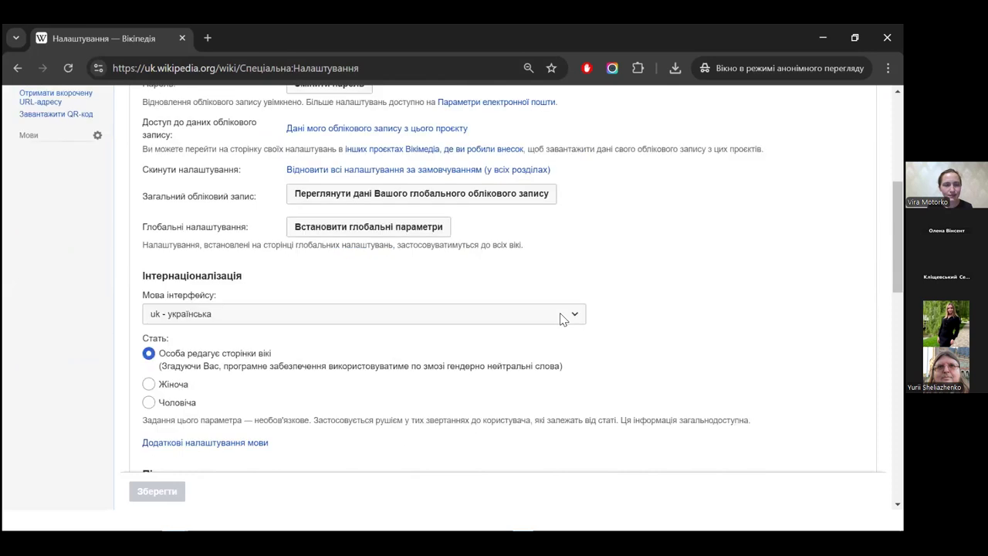
scroll(561, 313, down, 1)
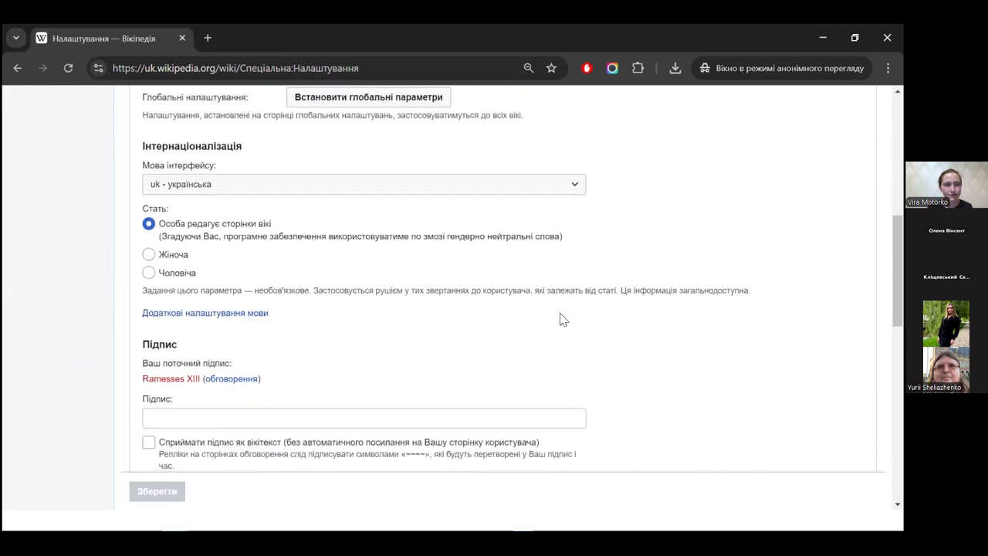
click(148, 255)
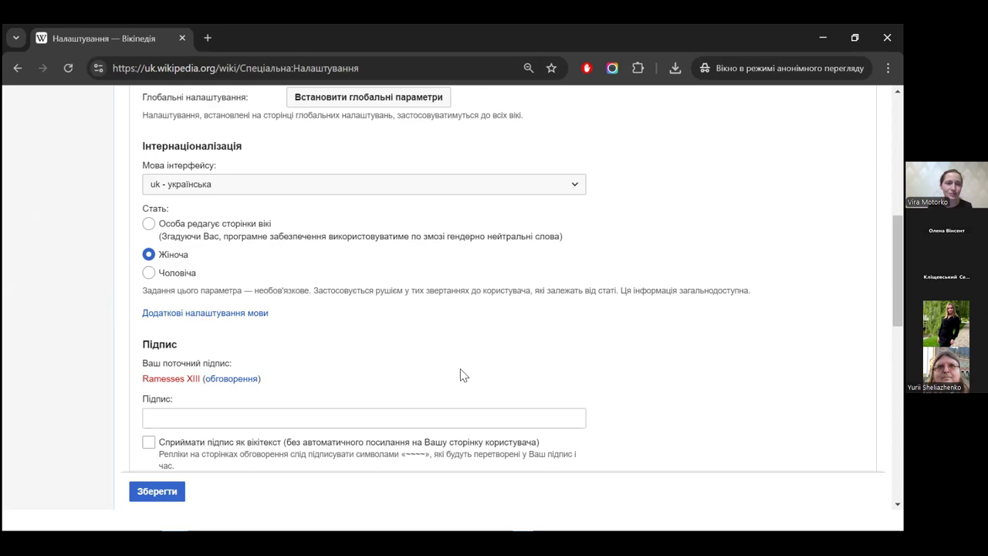
scroll(463, 375, down, 3)
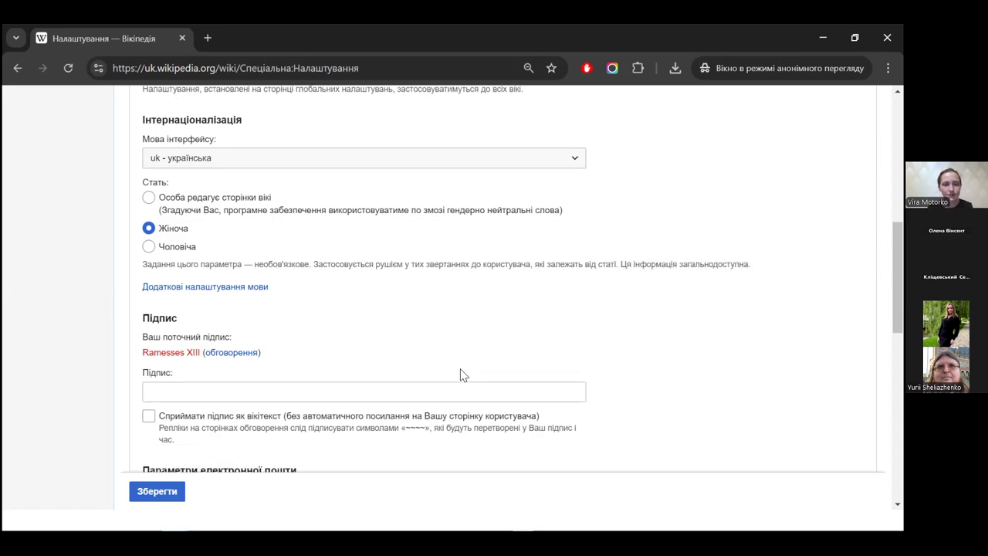
scroll(464, 376, down, 3)
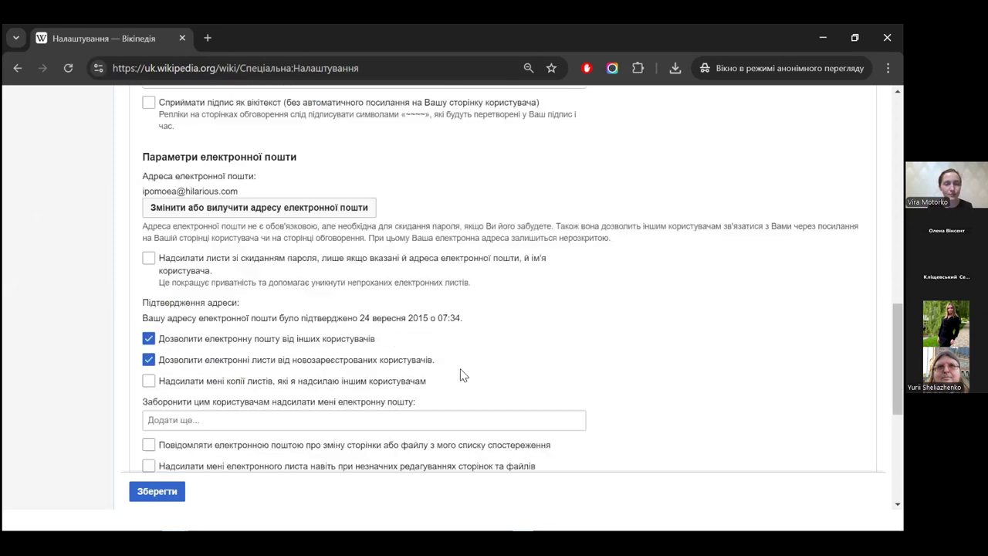
scroll(463, 375, down, 3)
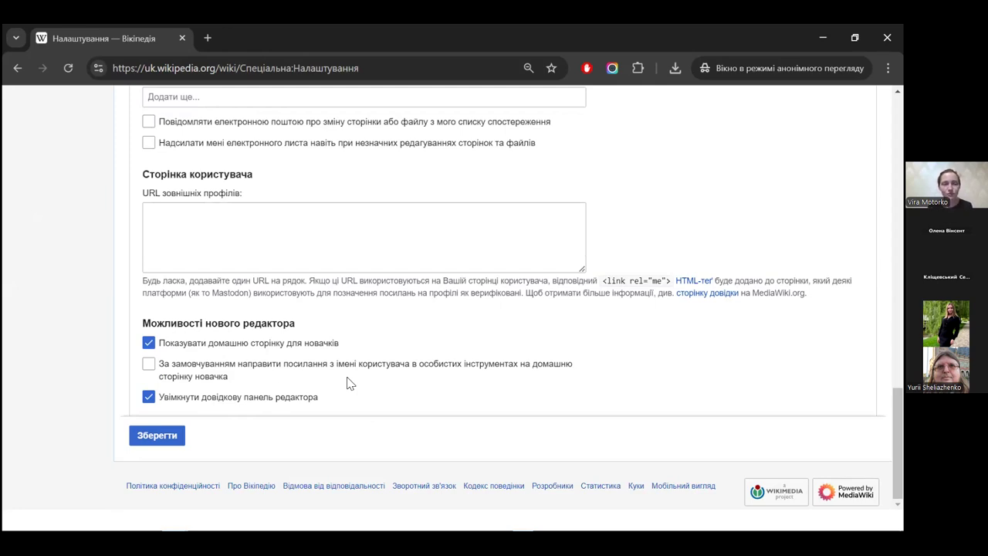
click(171, 437)
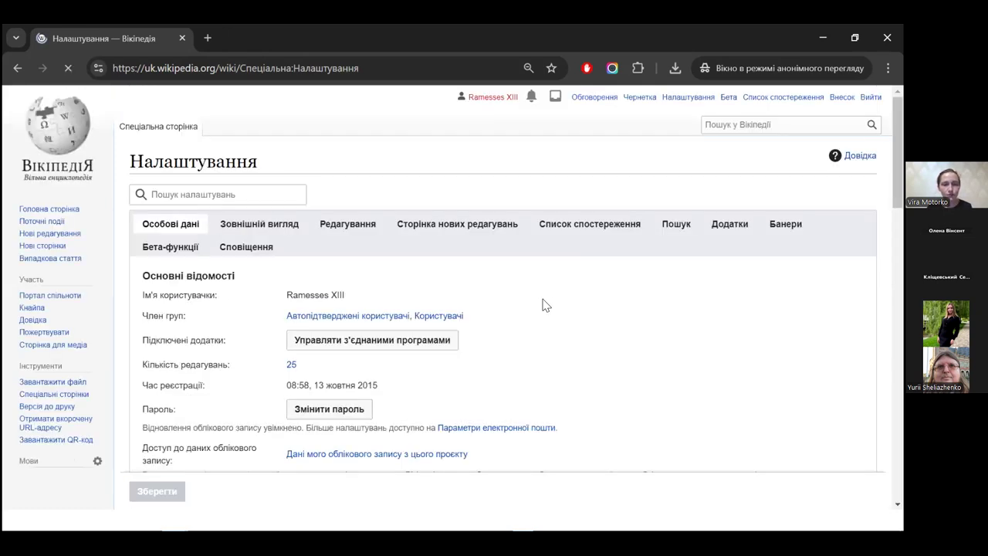
- Enable the «Відновлення редагувань» function in the editing preferences, review the remaining editing options, and save the settings
click(349, 225)
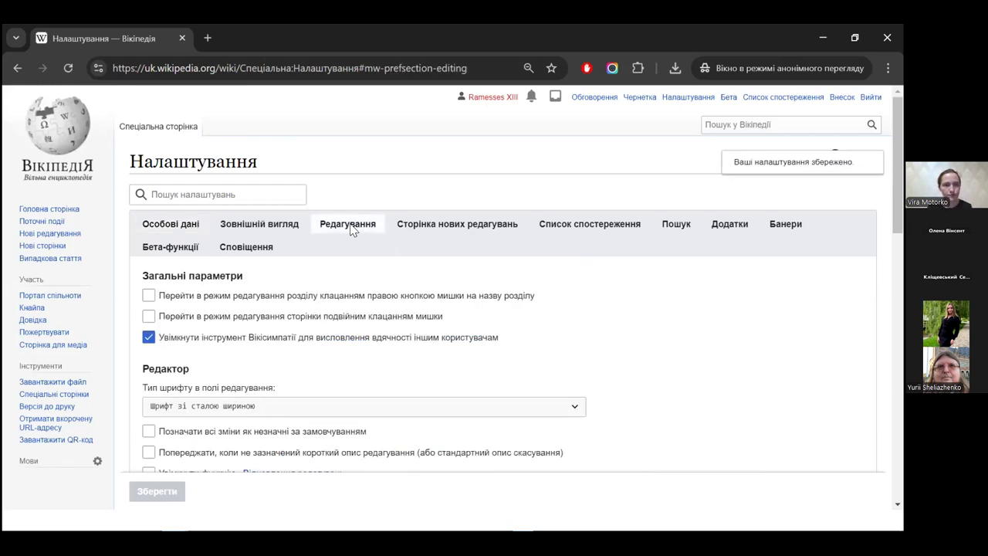
scroll(594, 339, down, 1)
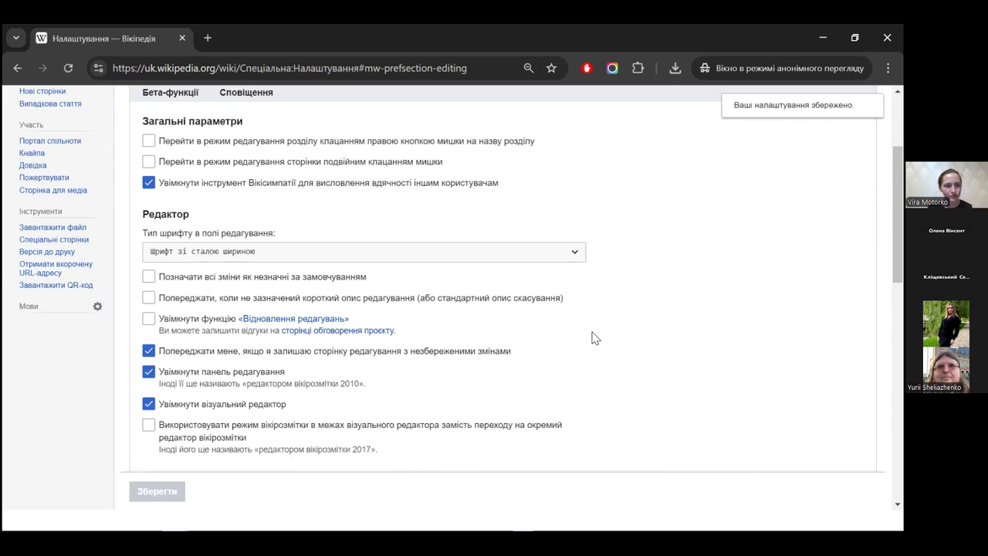
scroll(594, 338, down, 1)
scroll(594, 338, down, 1)
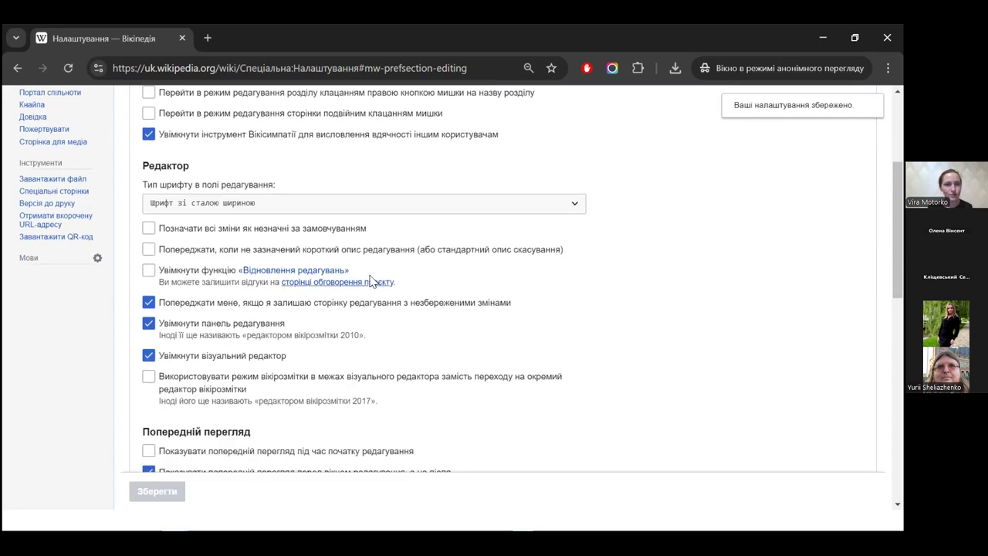
drag(349, 270, 157, 270)
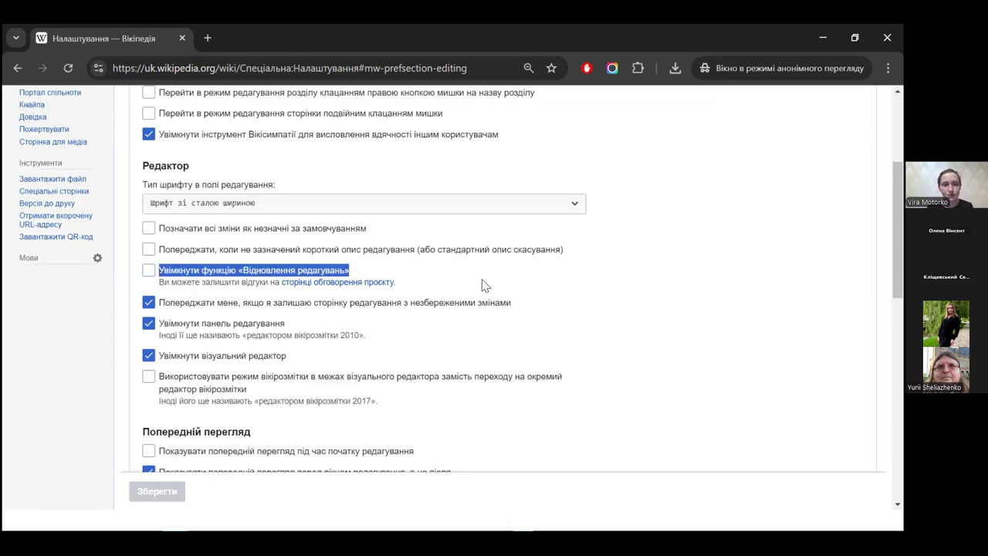
key(space)
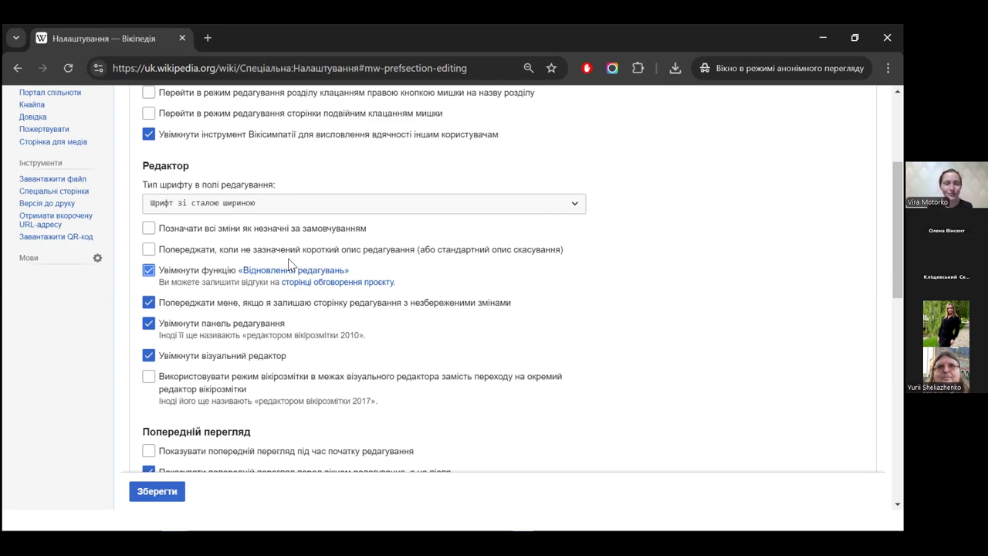
click(431, 283)
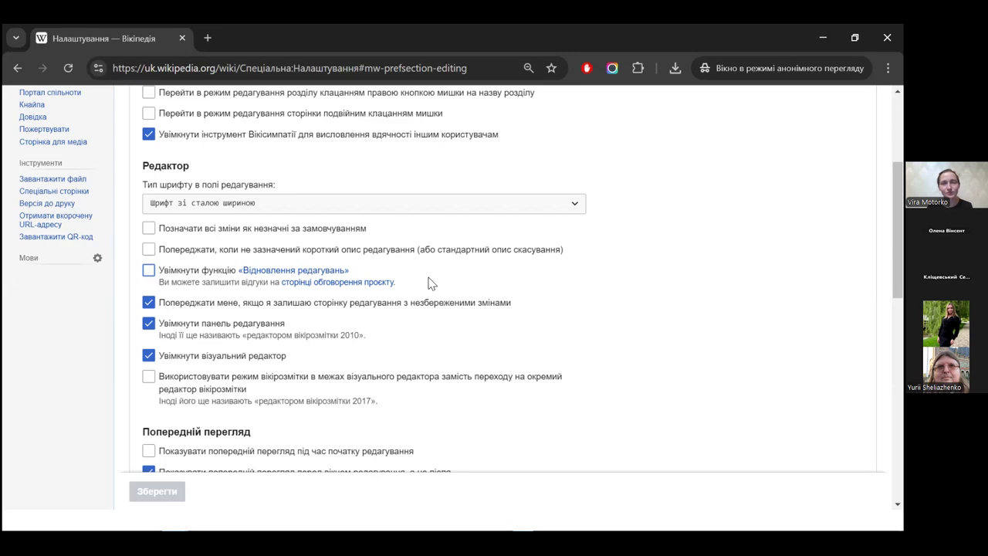
key(space)
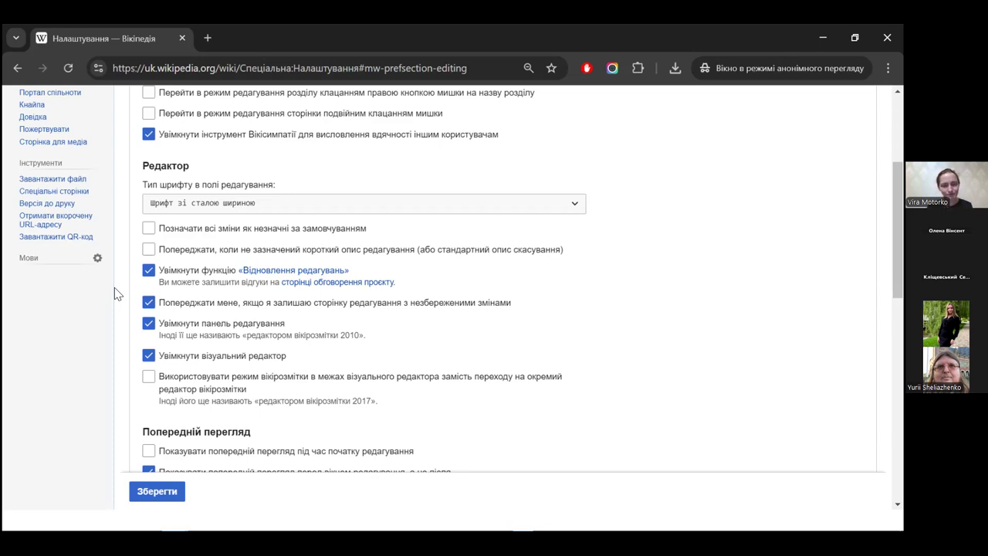
scroll(115, 293, down, 4)
scroll(114, 293, down, 2)
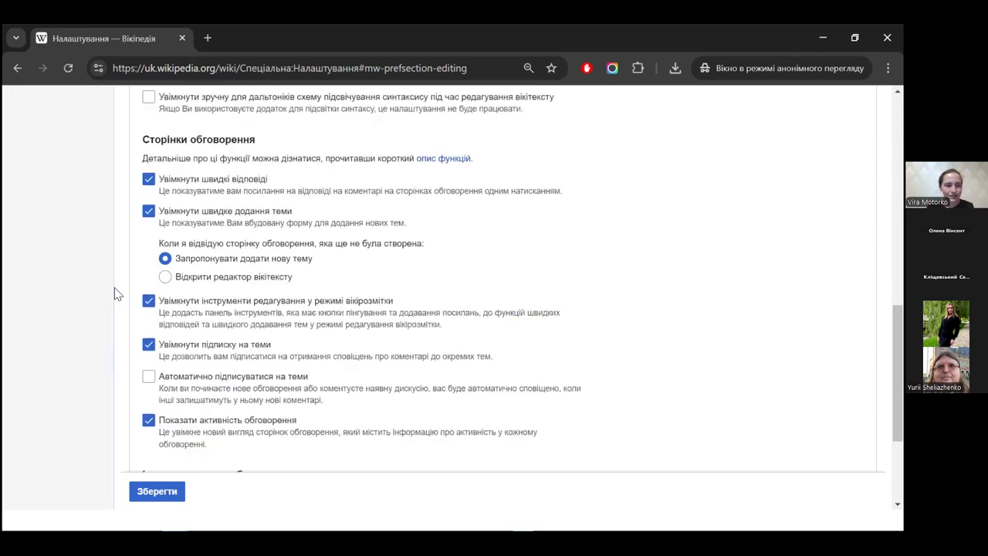
scroll(114, 293, down, 3)
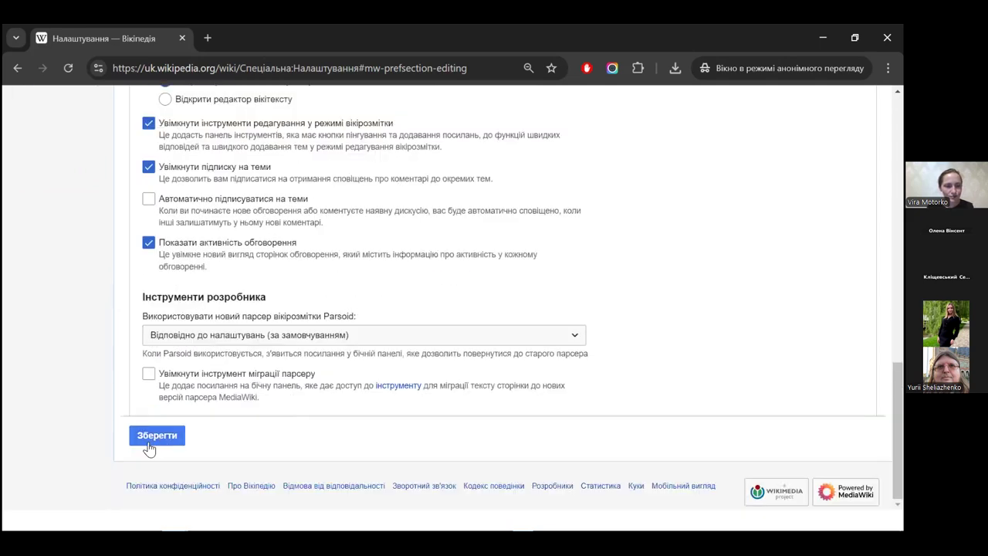
click(149, 446)
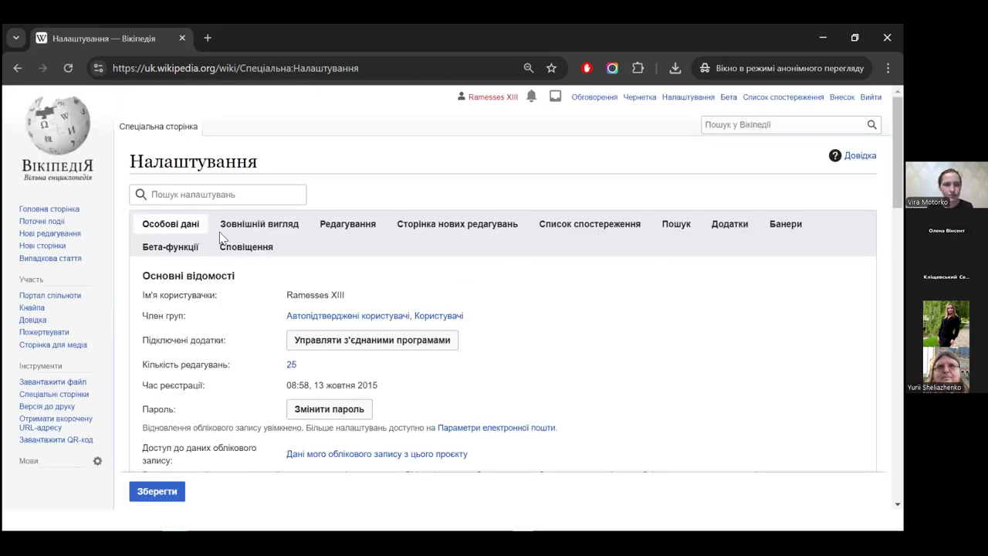
- Turn on «Автоматично увімкнути максимум бета-функцій» in the beta feature preferences and save the settings
drag(173, 246, 320, 259)
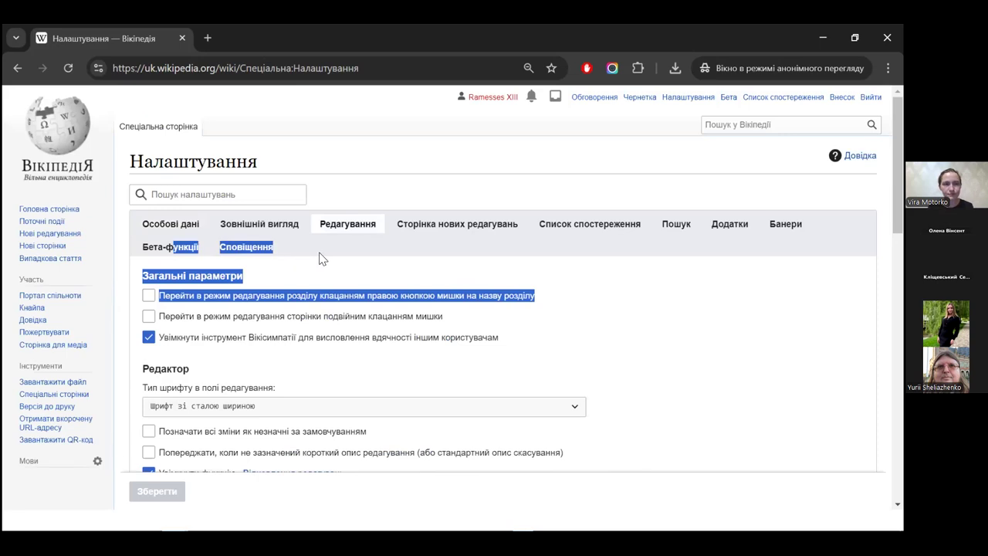
click(152, 259)
click(162, 248)
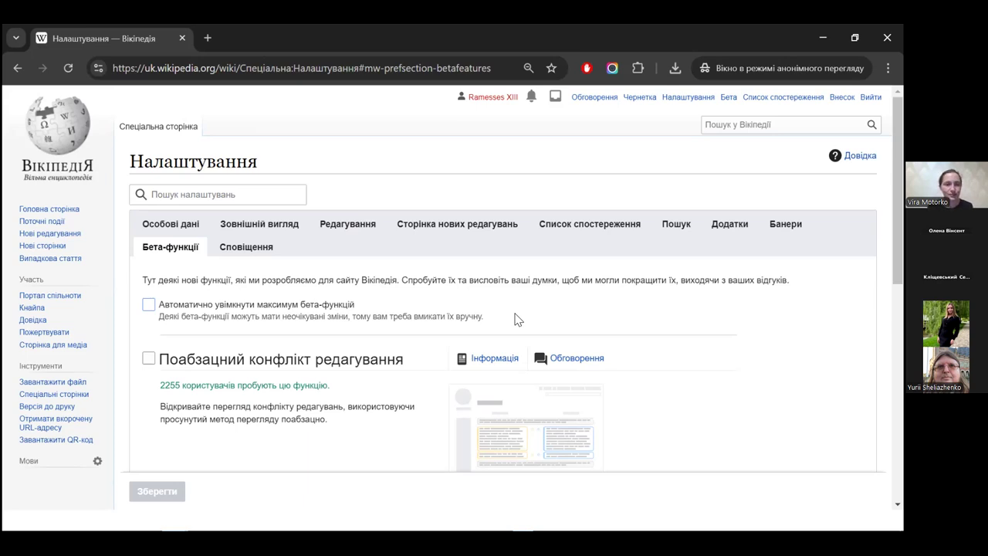
scroll(517, 320, down, 2)
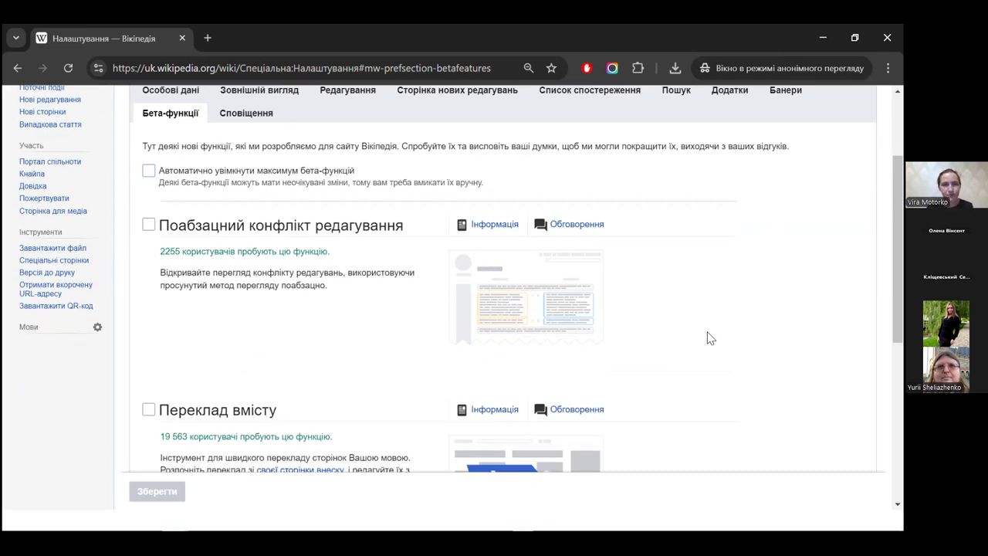
scroll(710, 338, up, 2)
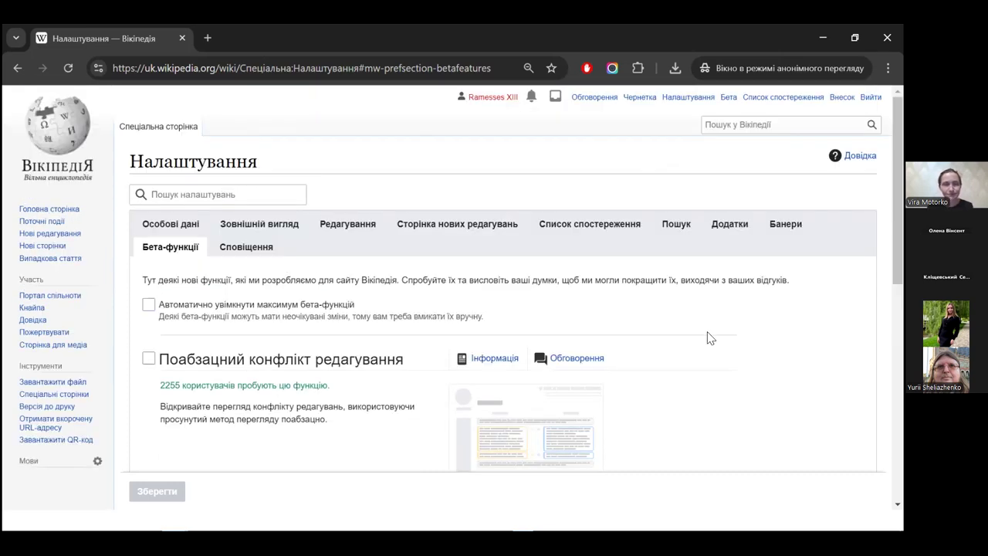
click(152, 305)
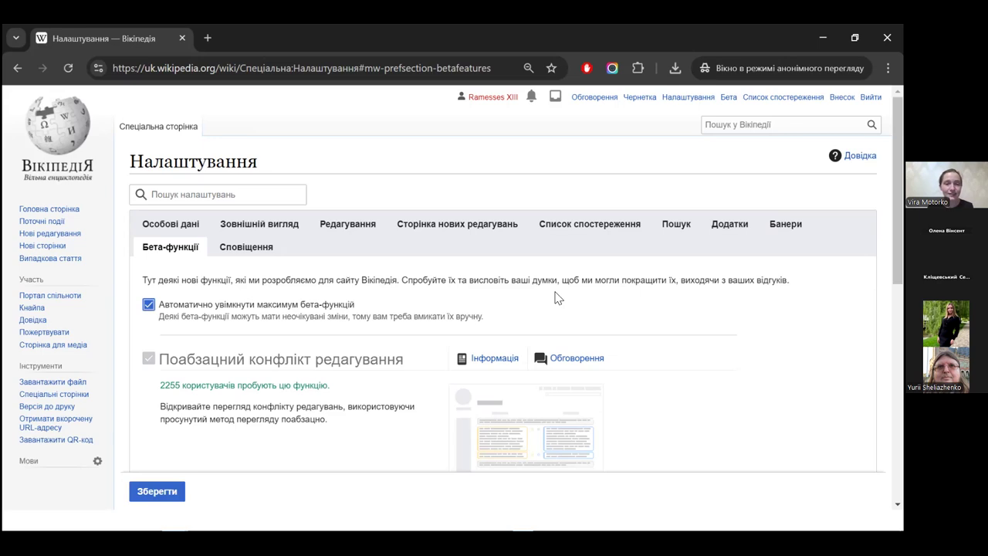
scroll(556, 297, down, 10)
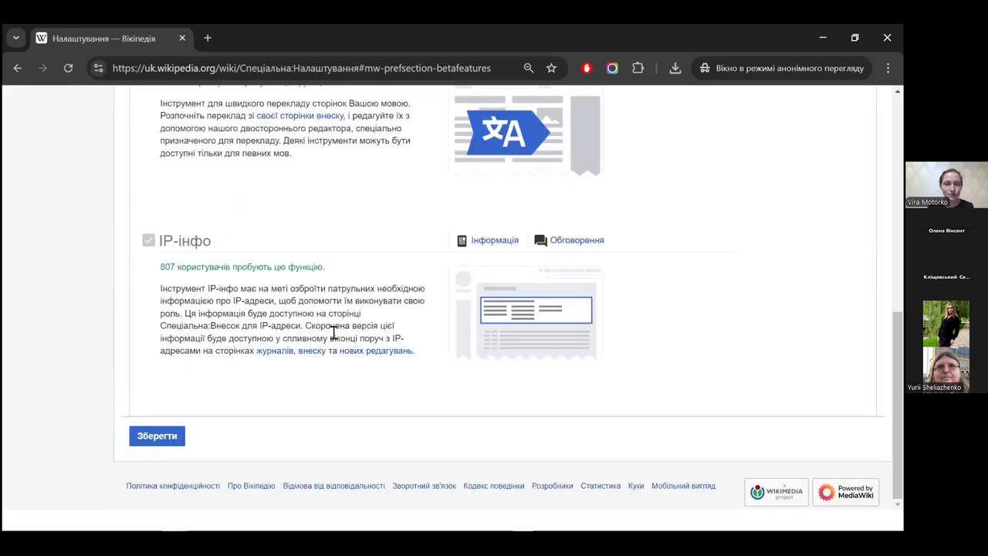
click(152, 445)
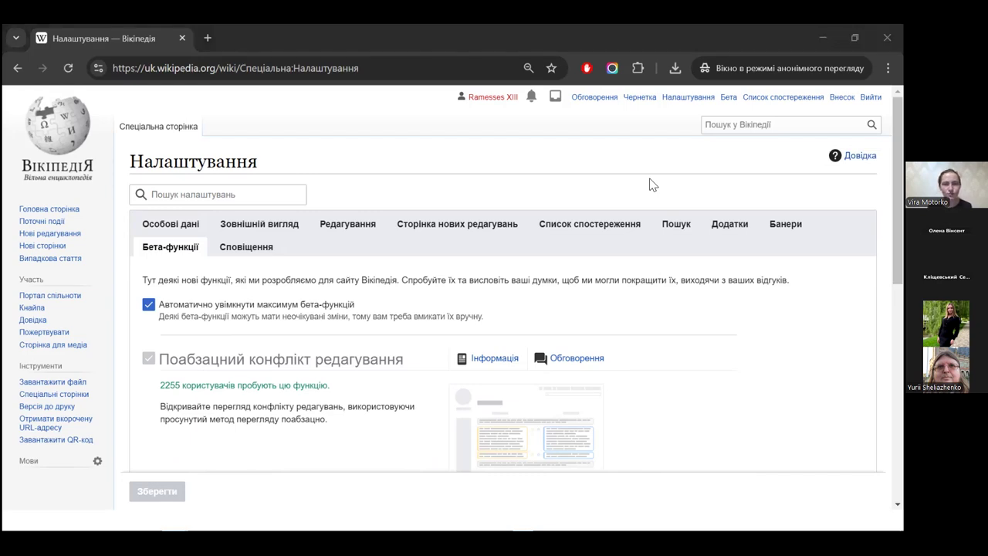
- Switch to the presentation, advance to the slide on the newcomer homepage and suggested edits, and return to Wikipedia in the browser
key(alt+Tab)
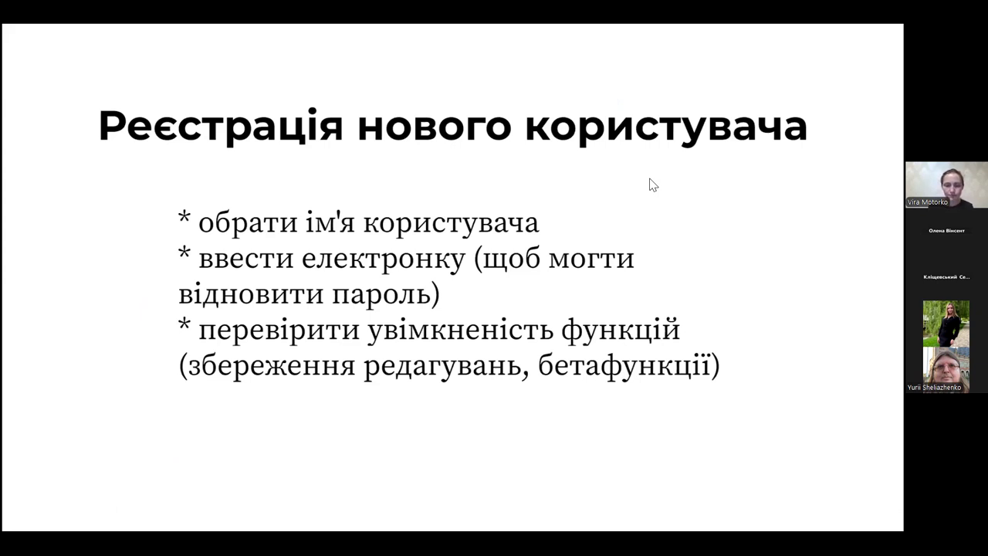
key(Right)
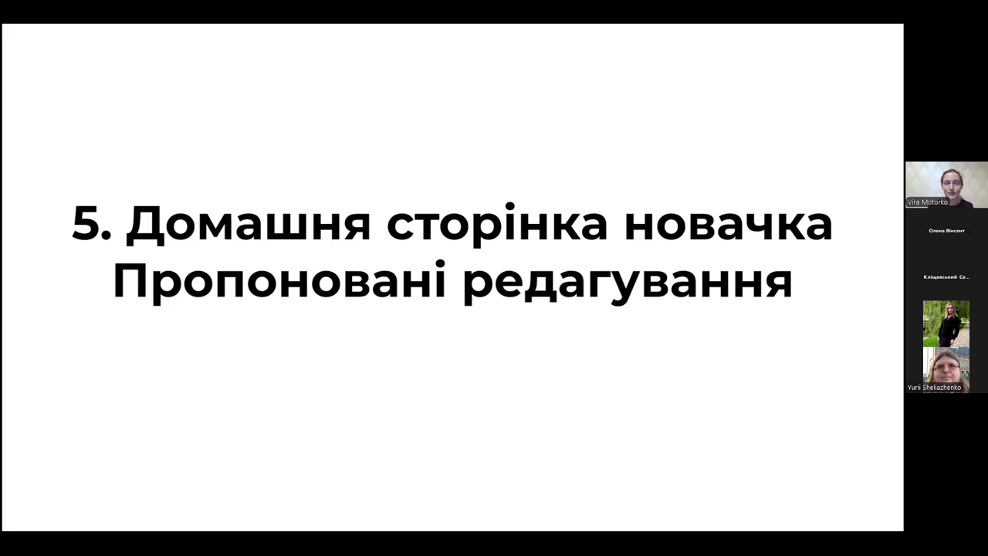
key(alt+Tab)
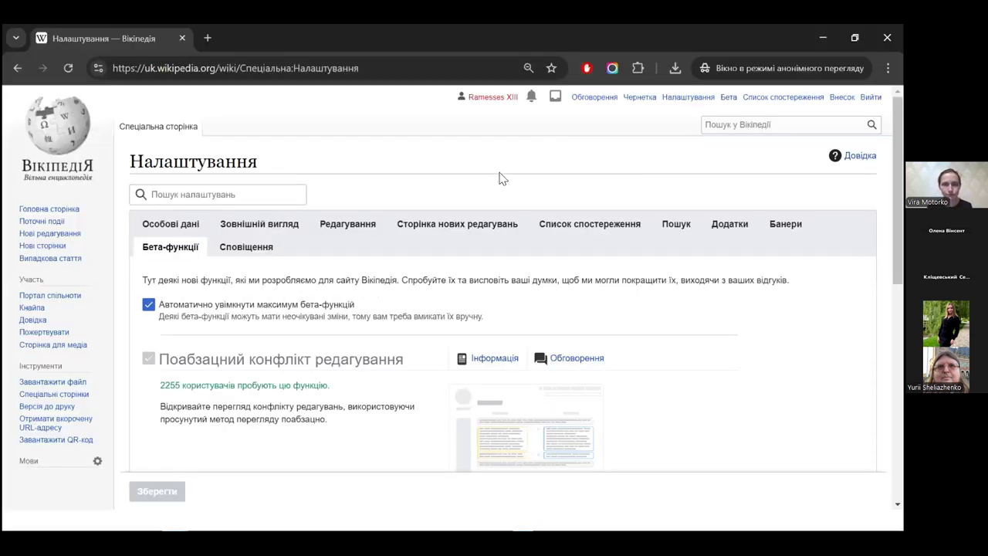
- Open the account's user page, check the gendered form «Користувачка» in its title, and go to the newcomer homepage
click(509, 100)
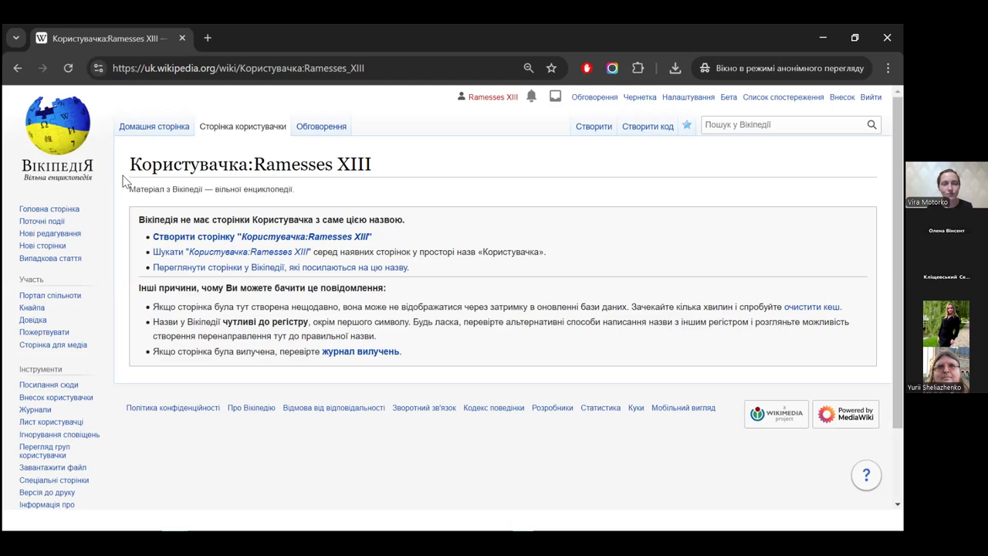
double_click(245, 169)
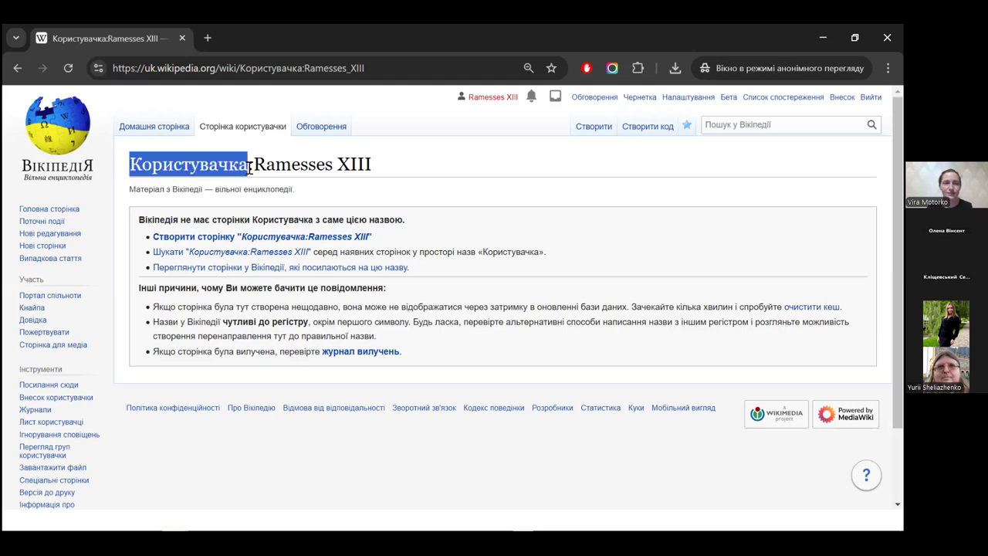
click(406, 196)
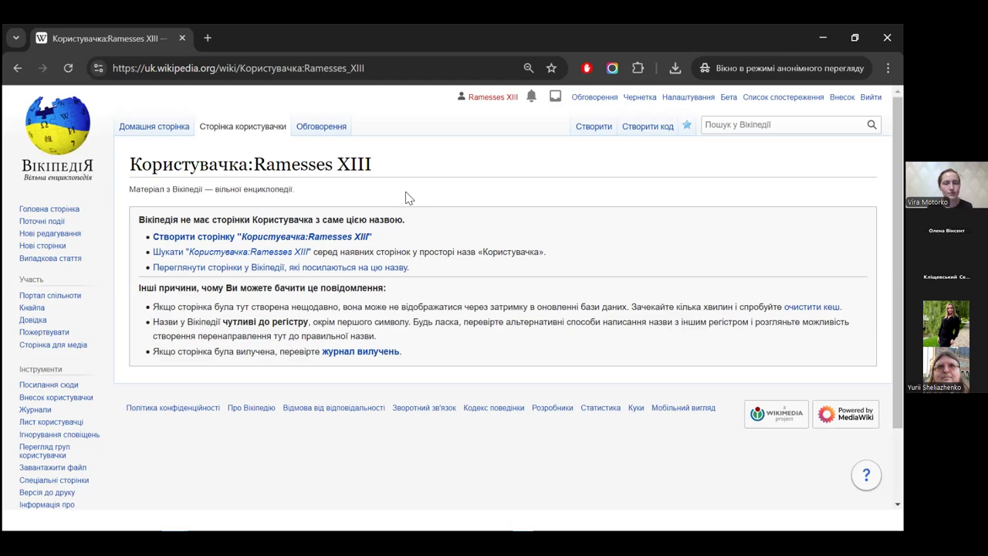
mouse_move(192, 131)
mouse_down()
mouse_move(181, 150)
mouse_move(193, 132)
mouse_up()
click(151, 130)
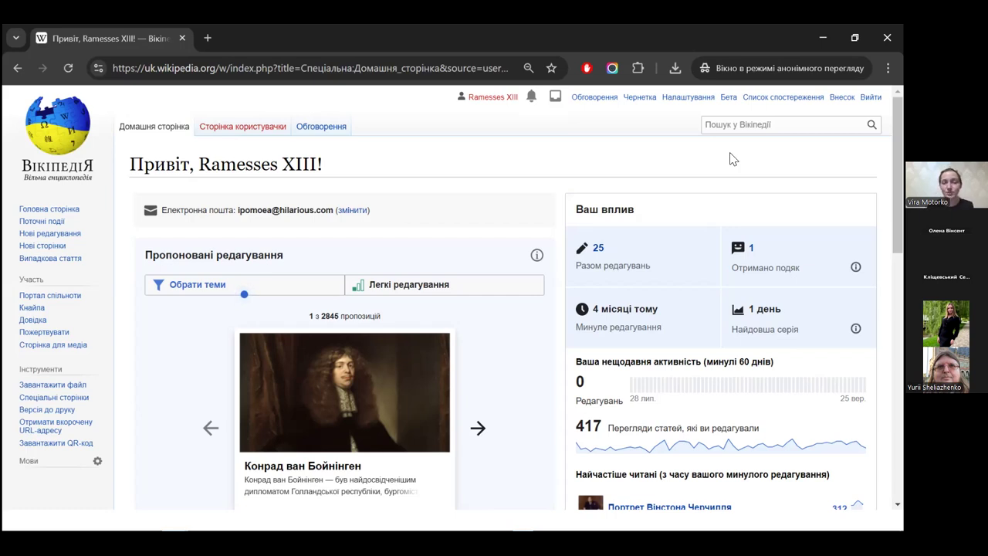
- Examine the newcomer homepage's suggested edits, the account's impact statistics and the list of most-read edited articles
scroll(733, 159, down, 1)
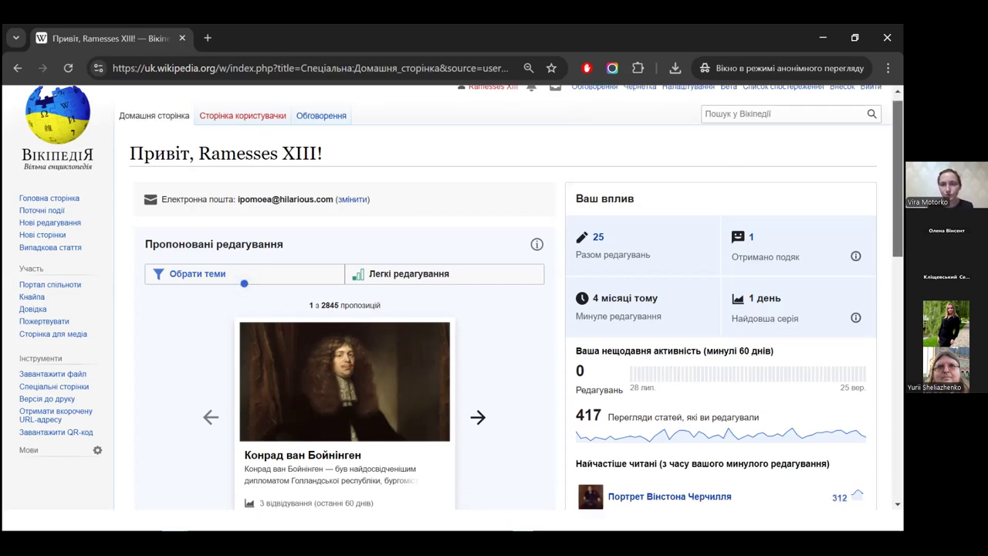
scroll(461, 297, down, 1)
scroll(461, 297, down, 1)
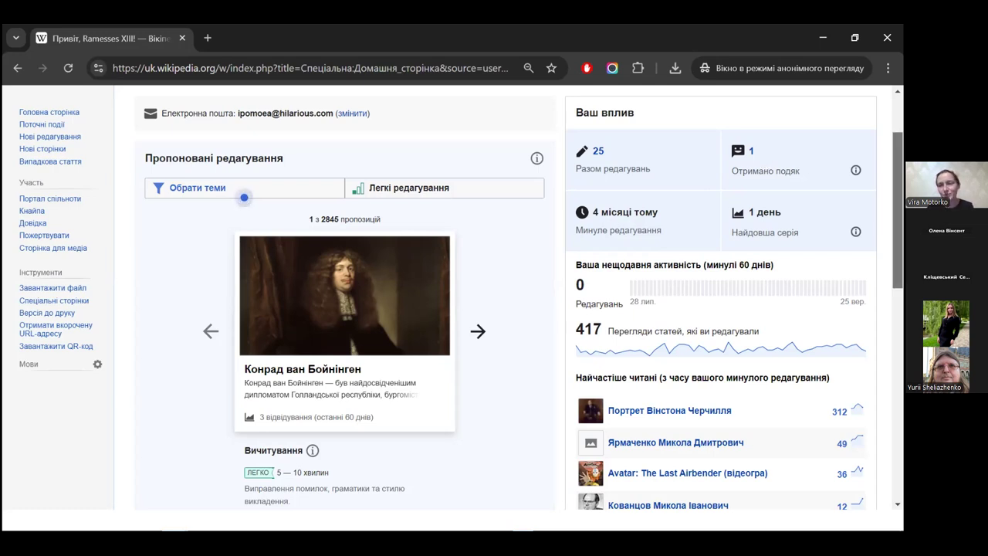
scroll(460, 297, down, 1)
scroll(461, 298, down, 3)
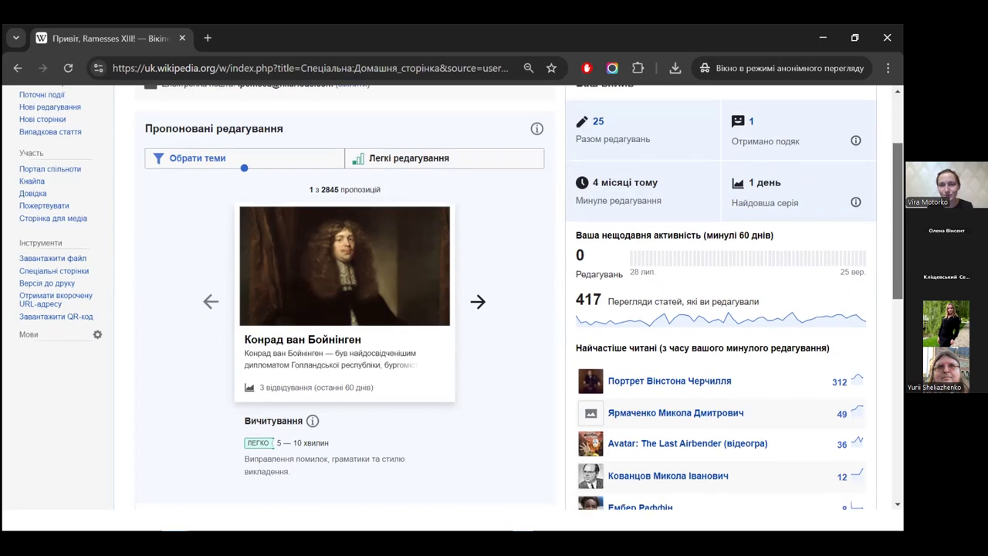
scroll(461, 298, down, 2)
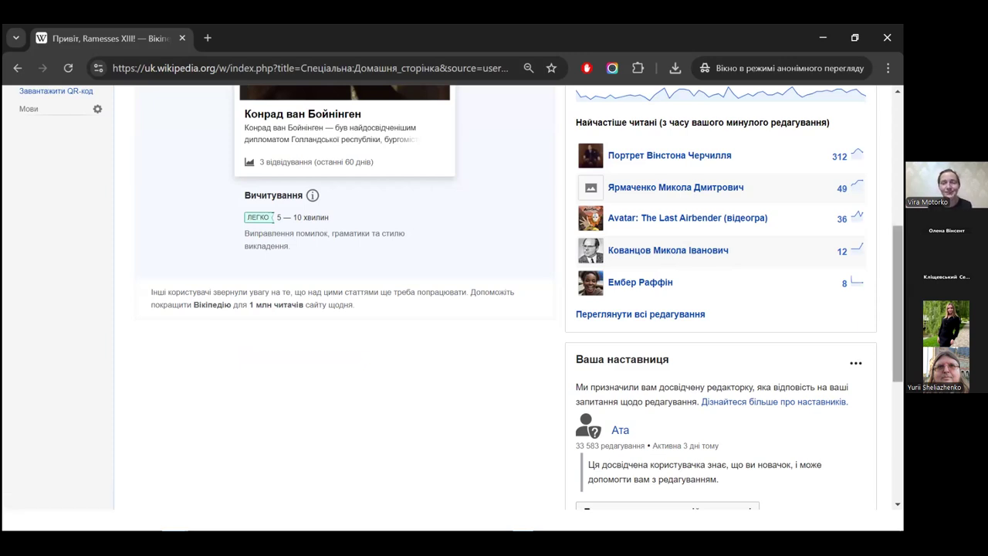
scroll(460, 297, up, 1)
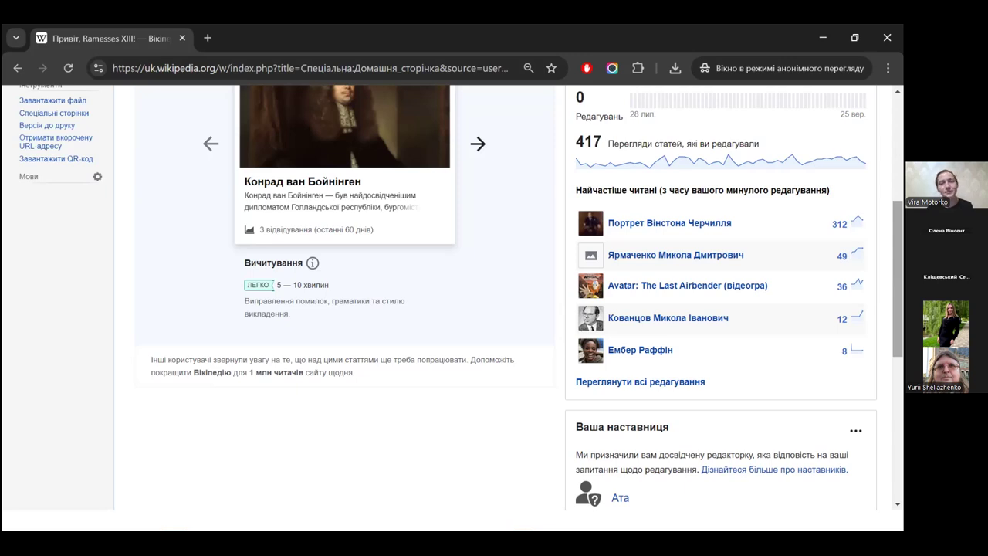
right_click(580, 299)
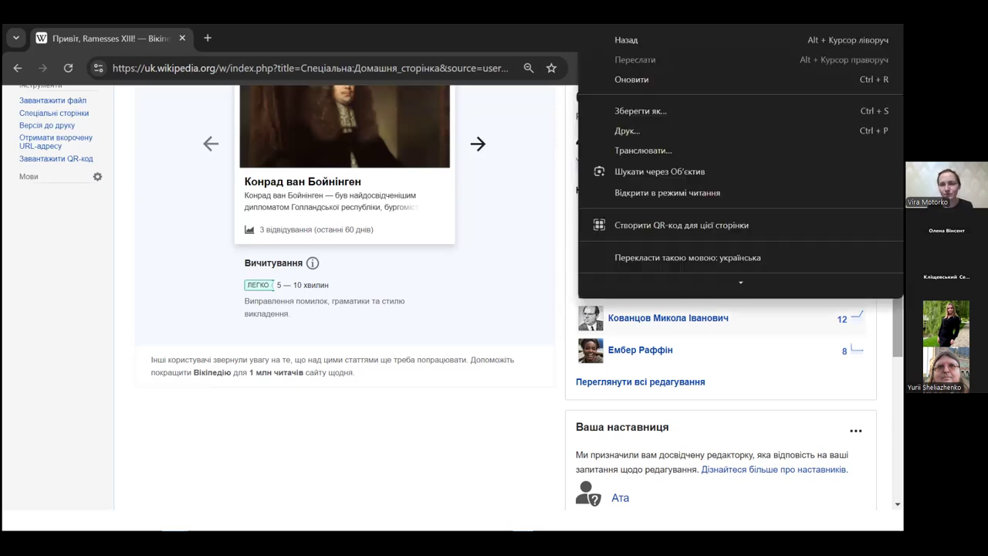
key(Escape)
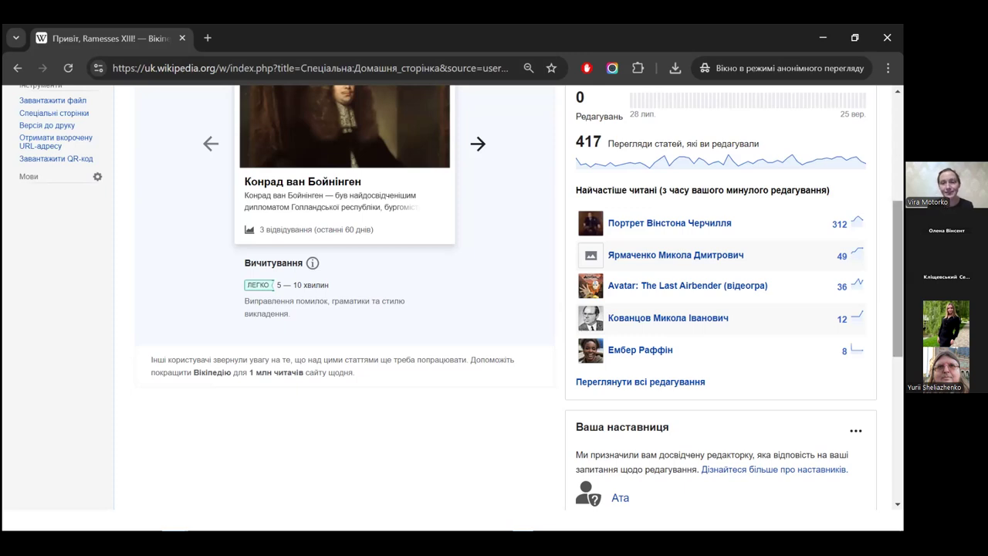
scroll(502, 298, up, 1)
- Review the «Ваша наставниця» section and the editing help links, highlighting when the assigned mentor was last active
scroll(502, 297, down, 4)
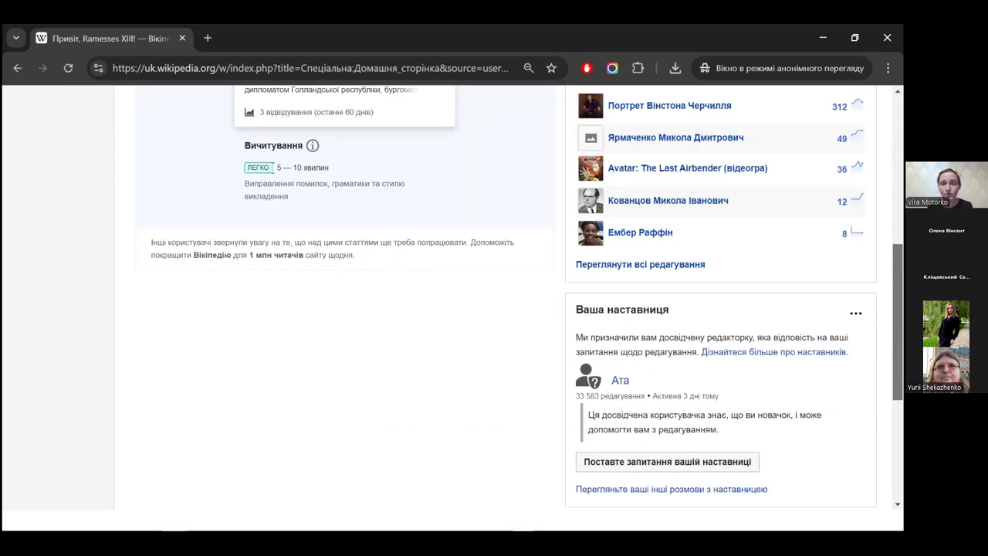
scroll(501, 297, down, 1)
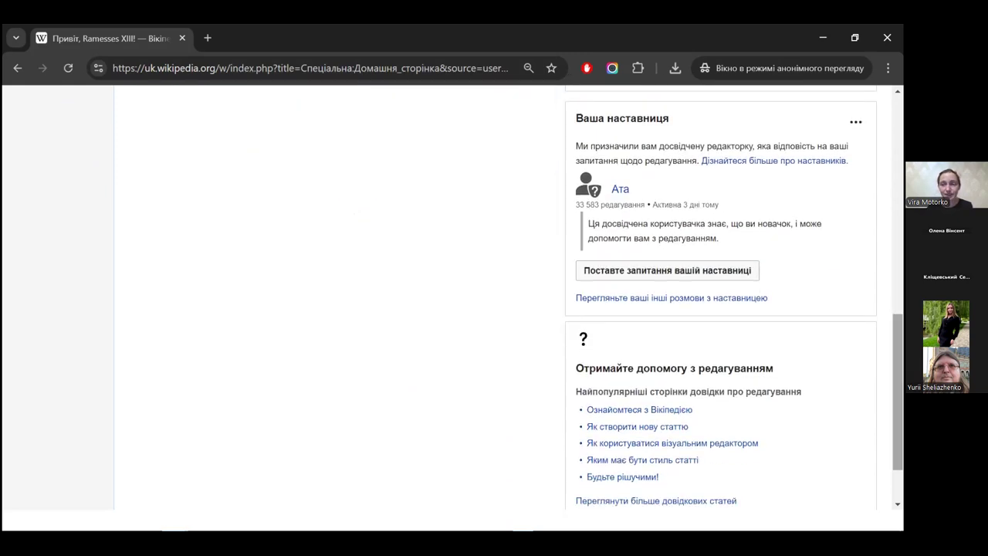
scroll(502, 297, down, 1)
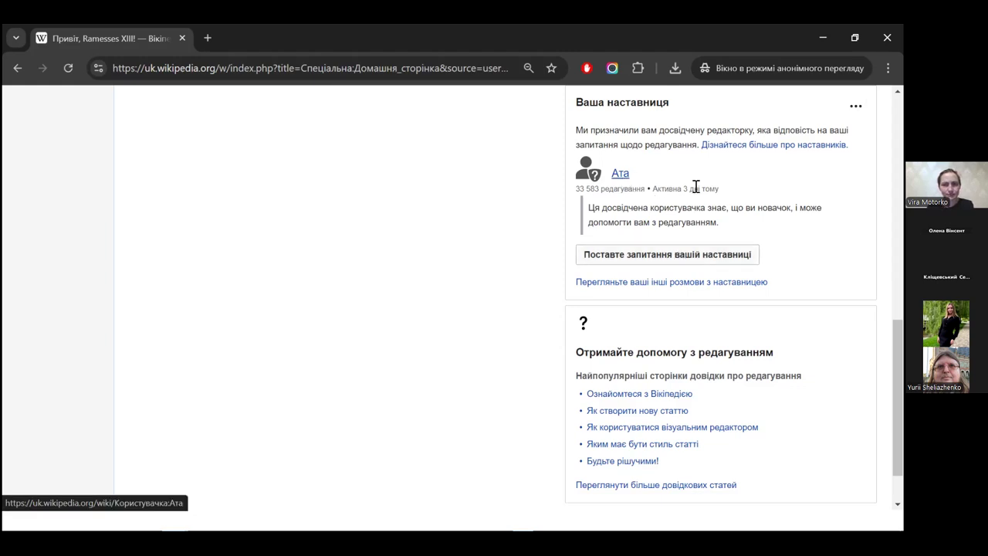
drag(651, 189, 724, 194)
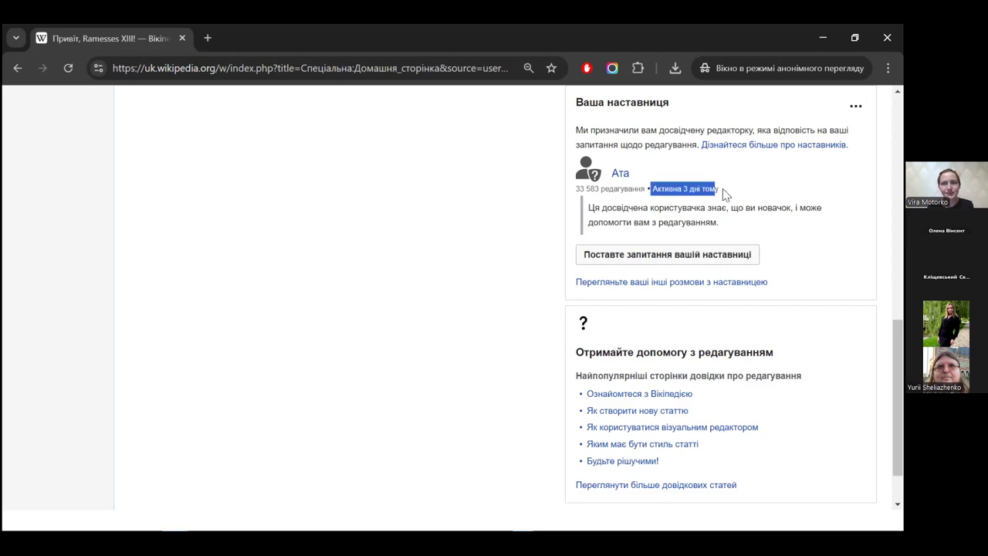
- Look over the mentor and editing help sections, and go back to the suggested edits on the newcomer homepage
click(747, 200)
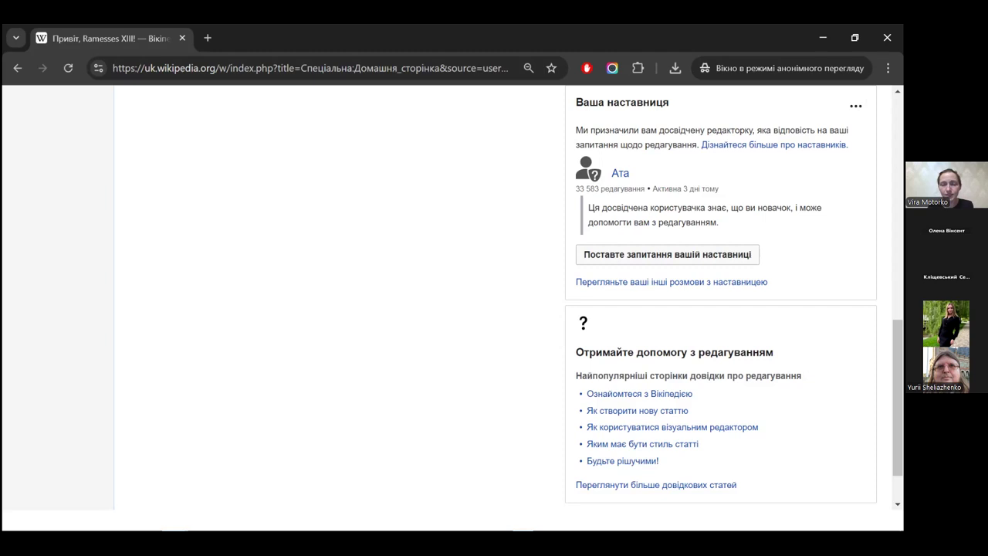
scroll(494, 308, down, 1)
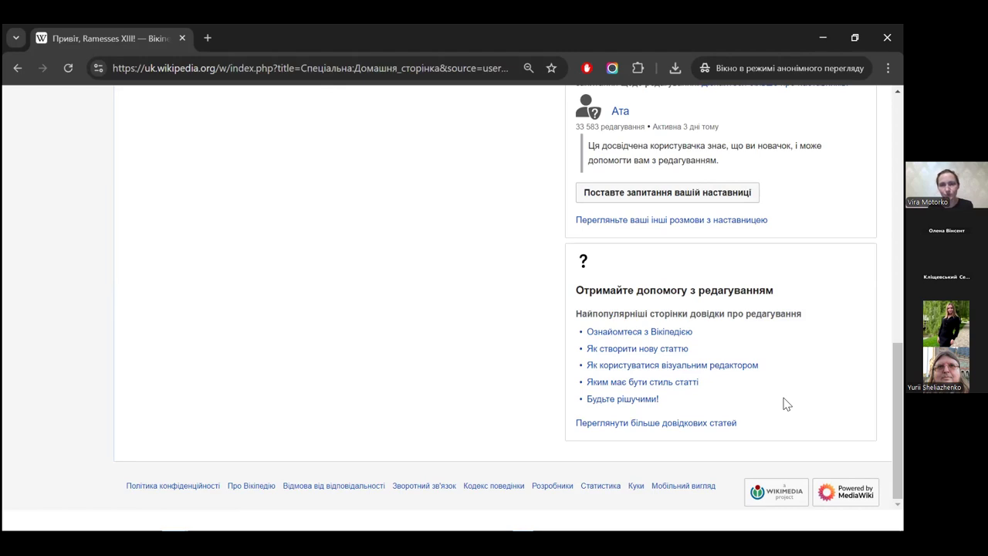
scroll(785, 402, up, 1)
scroll(538, 259, up, 15)
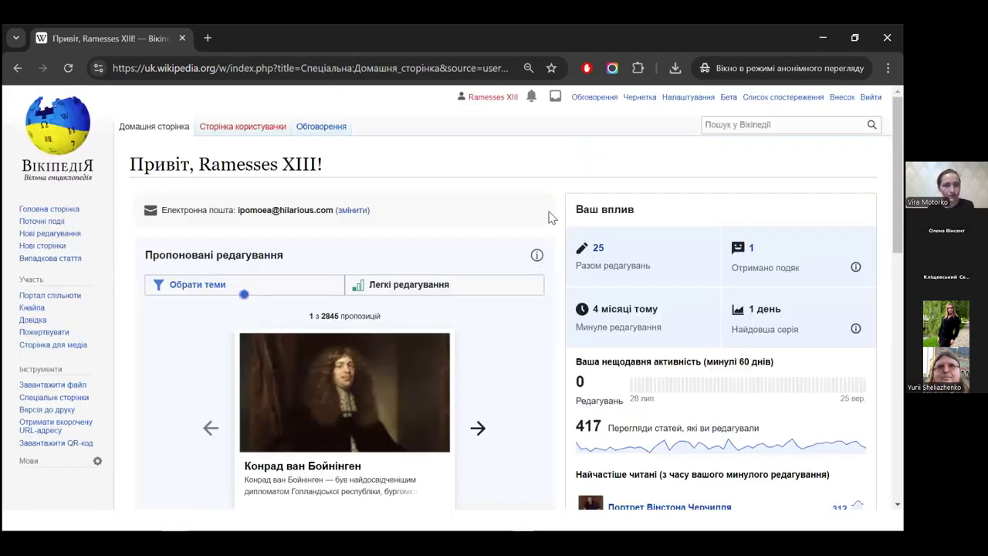
scroll(549, 217, down, 2)
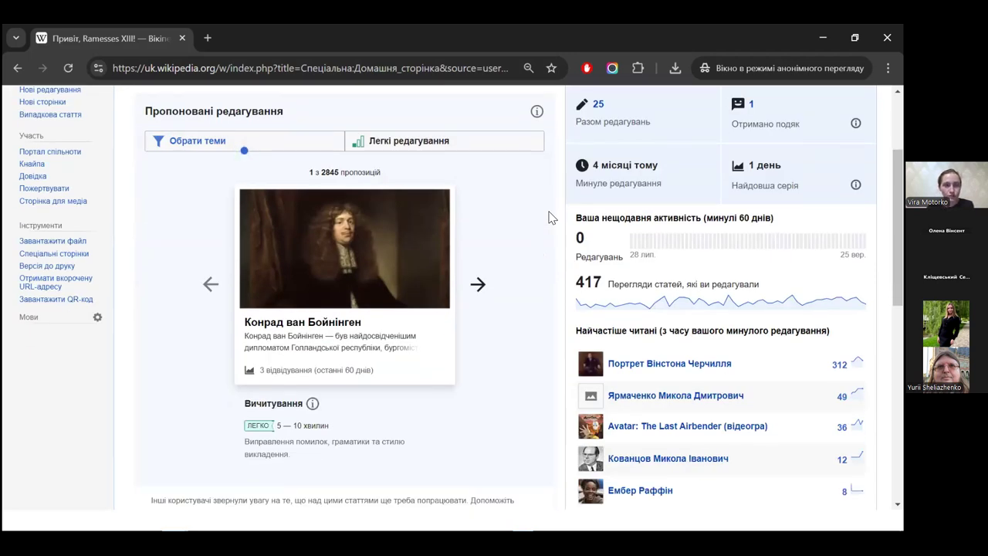
scroll(549, 218, down, 2)
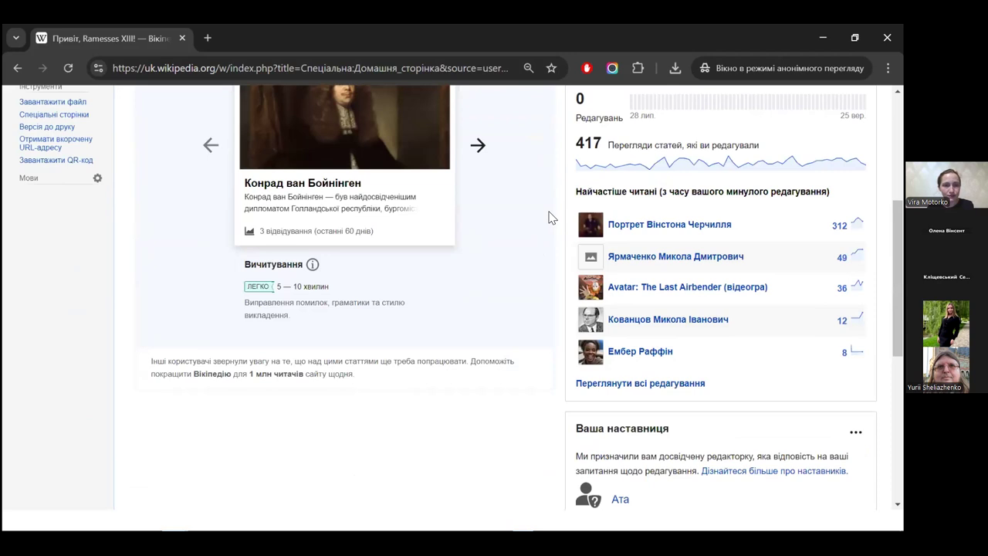
scroll(548, 218, up, 2)
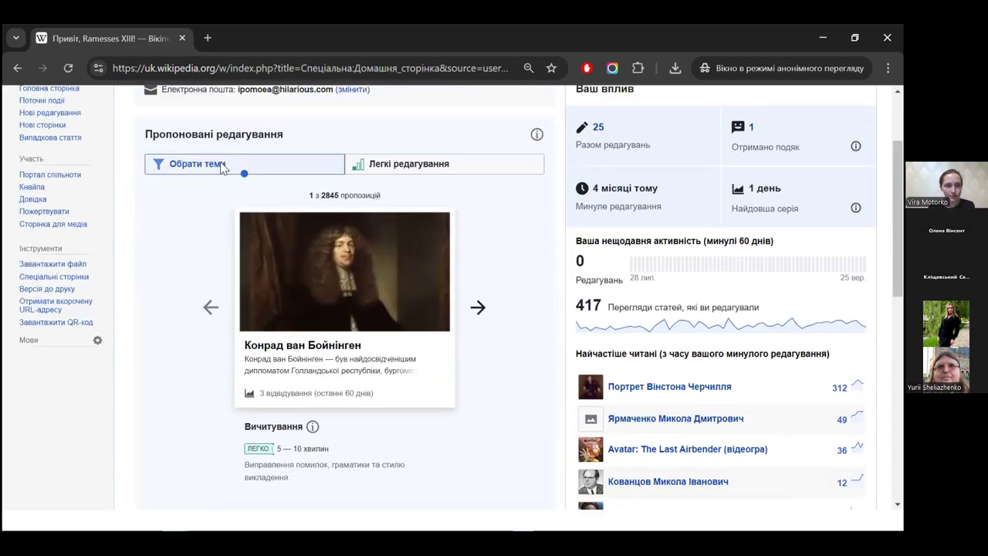
- Filter the suggested edits by the topics «Архітектура» and «Біографії (усі)», keeping only the easy edit type «Вичитувати» selected
click(276, 164)
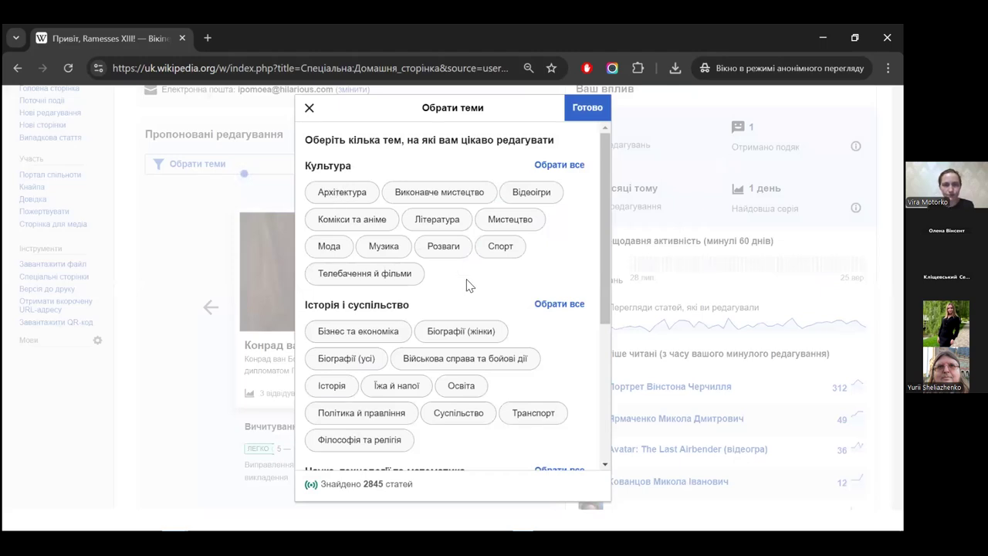
click(345, 193)
scroll(538, 269, down, 1)
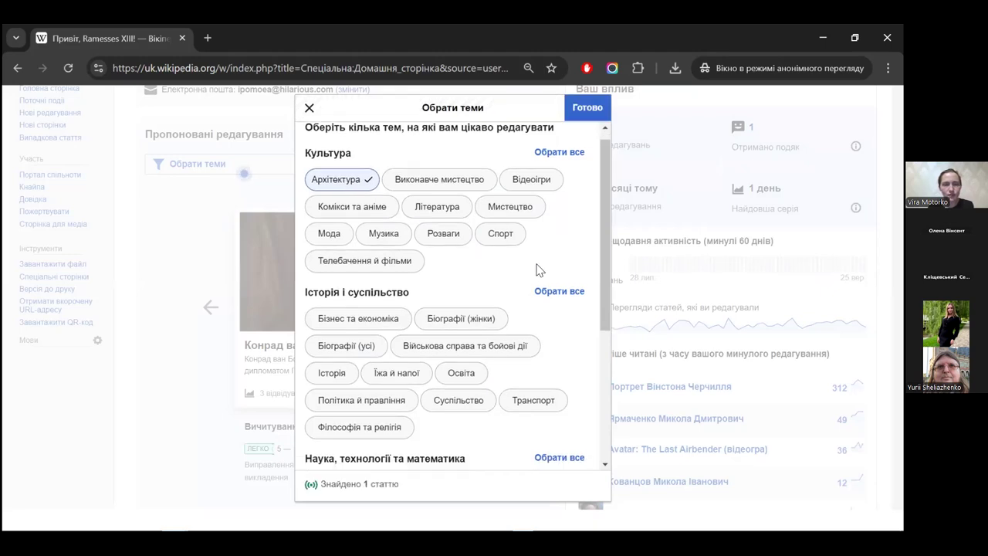
scroll(538, 269, down, 3)
click(352, 232)
scroll(538, 267, down, 3)
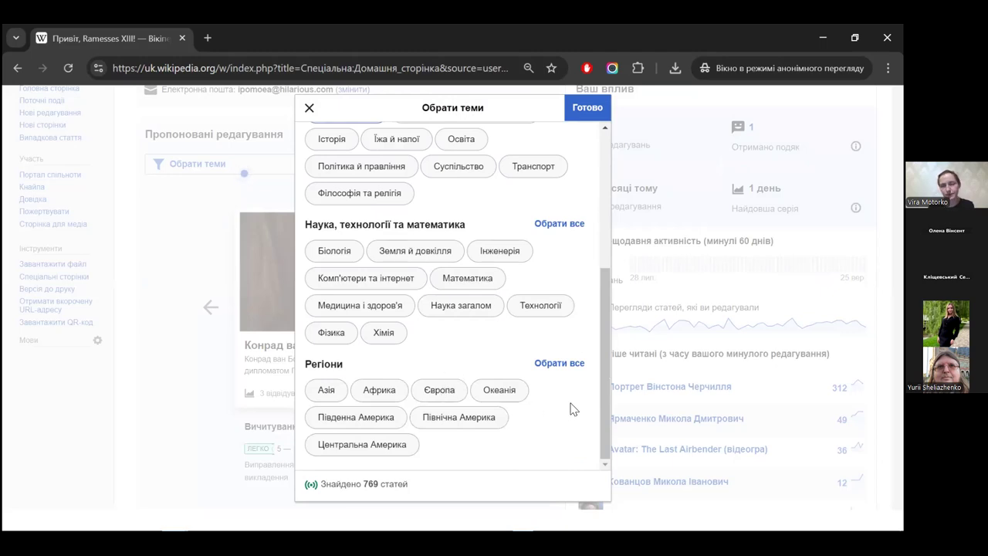
click(589, 113)
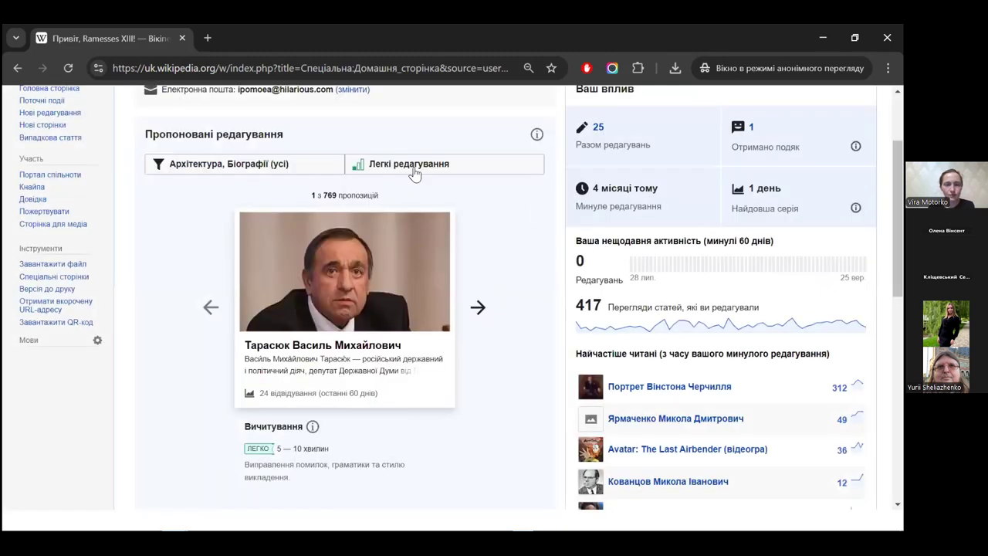
click(468, 170)
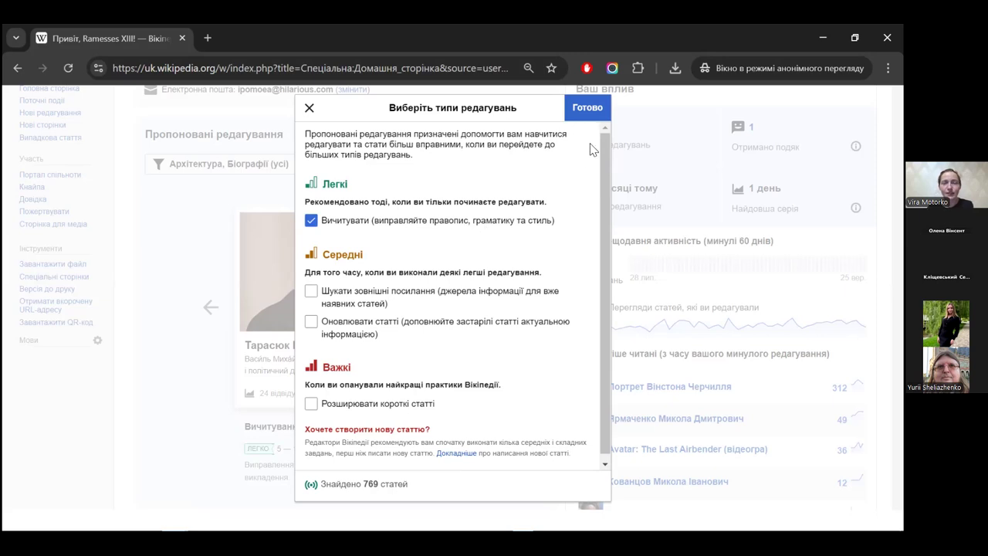
click(587, 109)
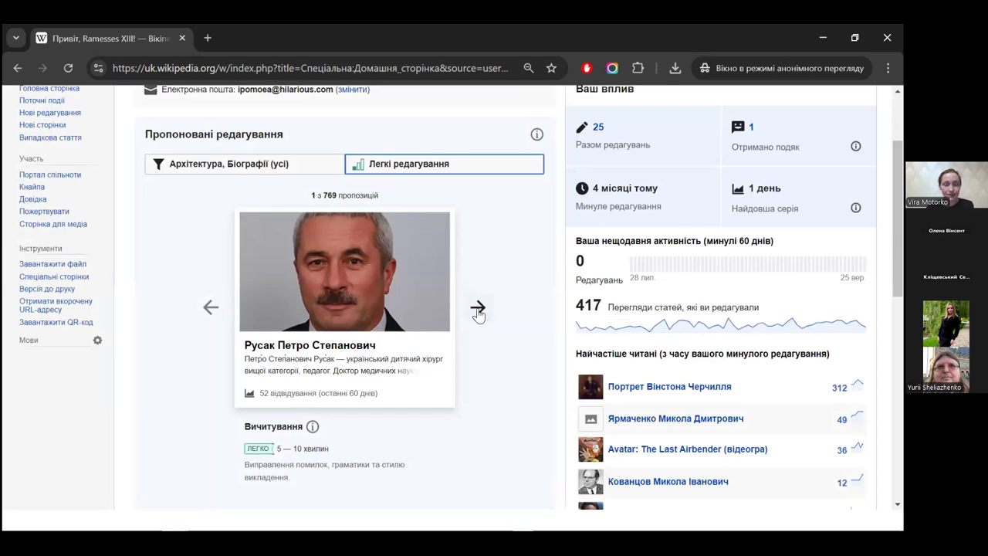
- Browse forward through the filtered article suggestions to the sixth one
click(479, 310)
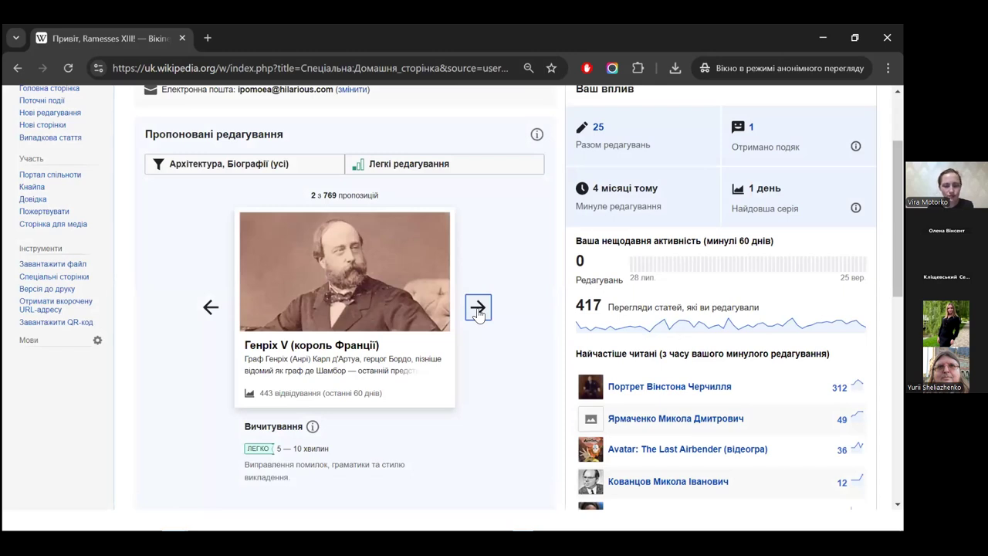
click(479, 310)
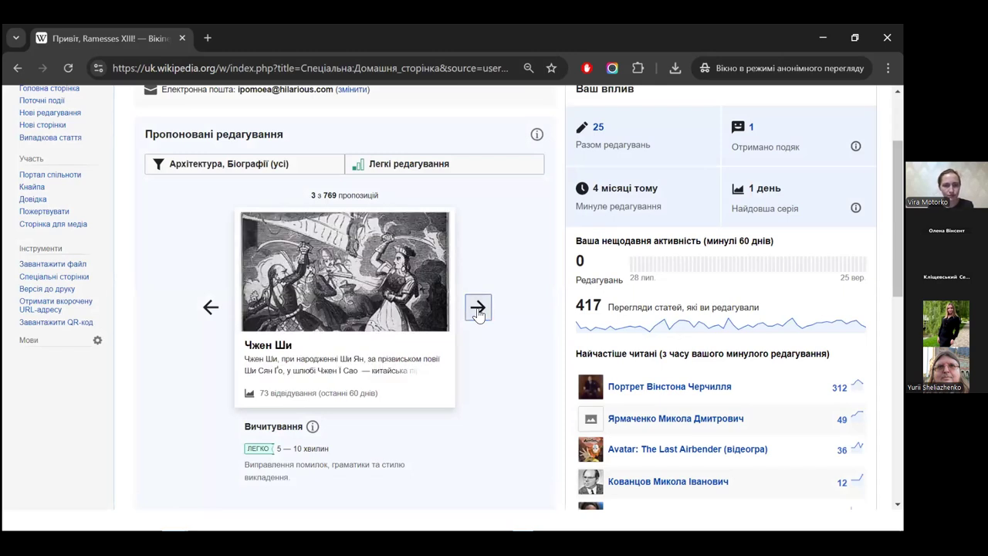
click(478, 310)
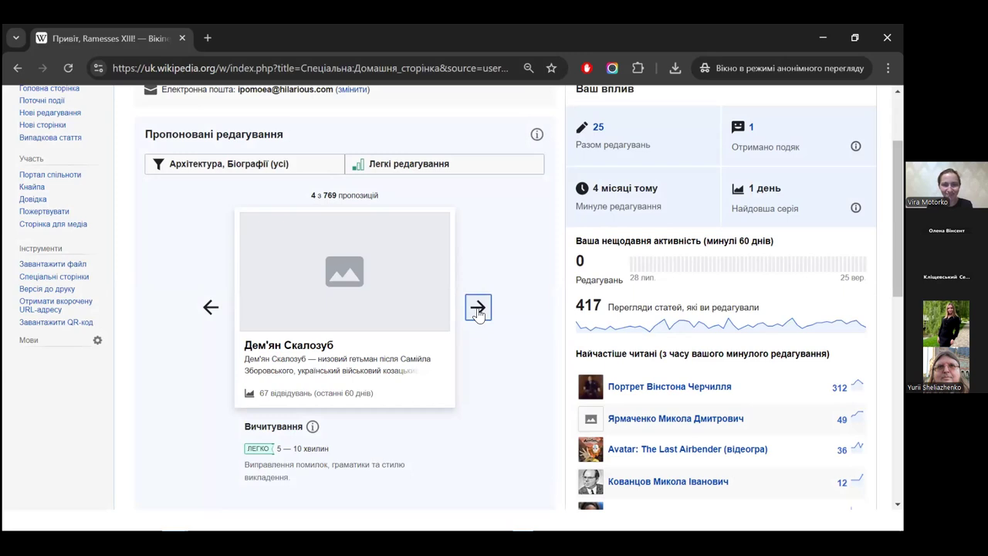
click(479, 310)
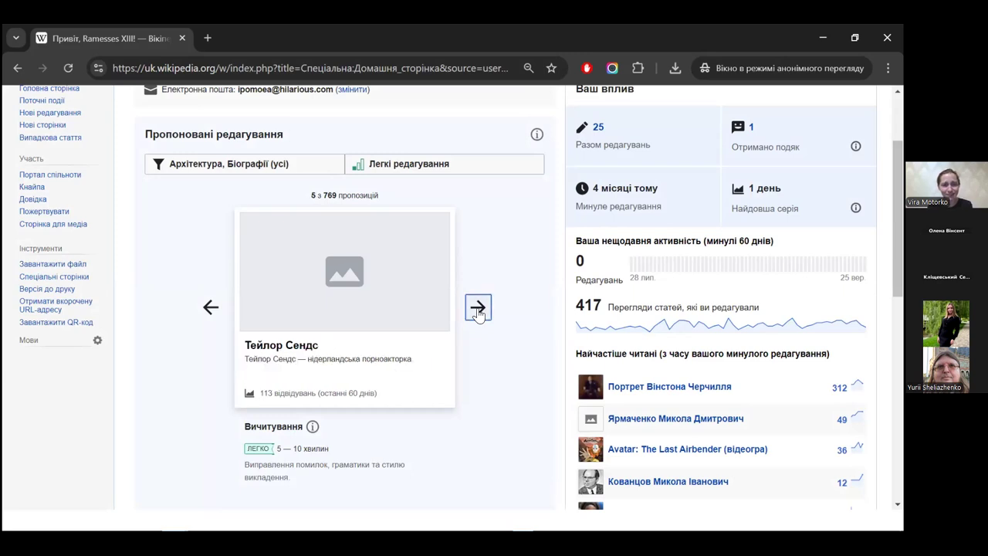
click(478, 310)
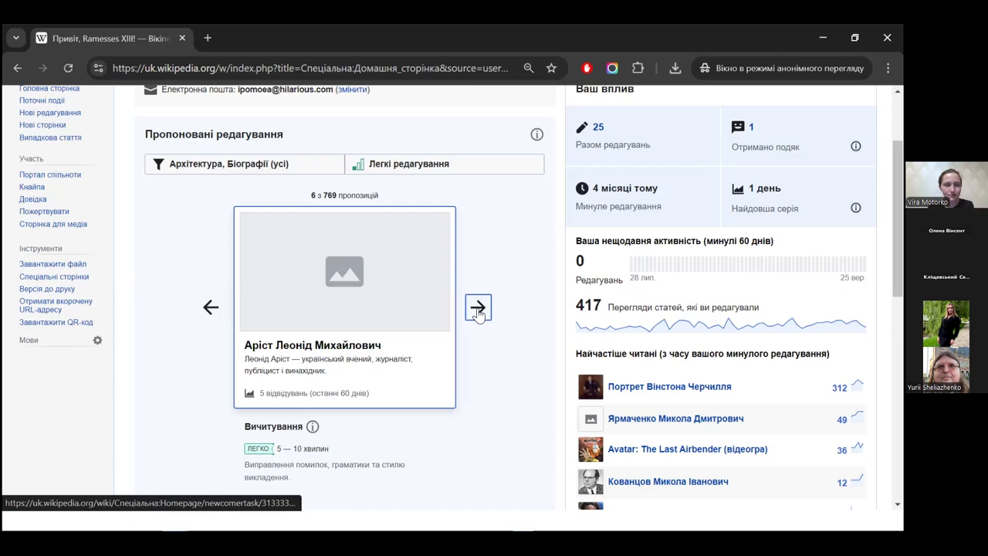
- Open the sixth suggested article and review its maintenance notices, biography, notes and links sections
click(374, 300)
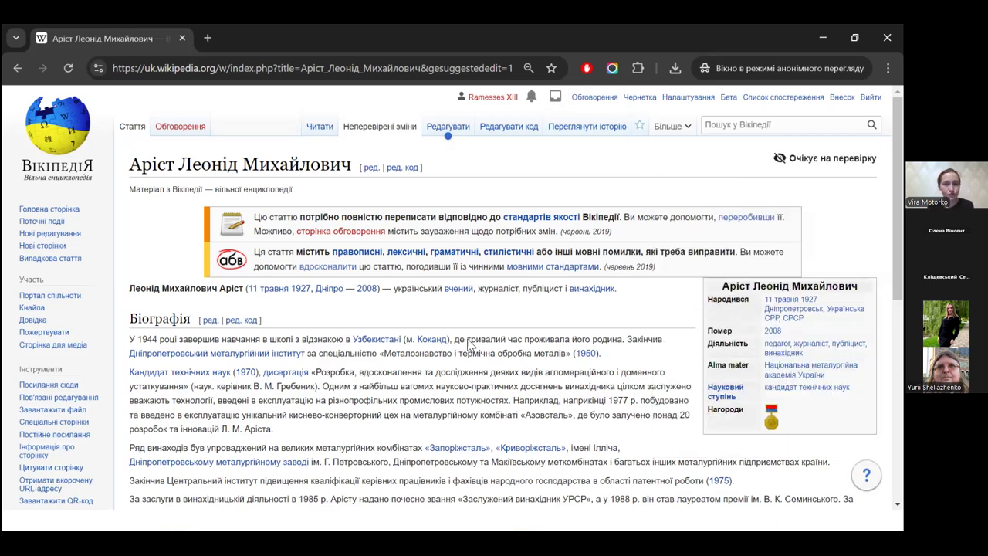
scroll(469, 344, down, 3)
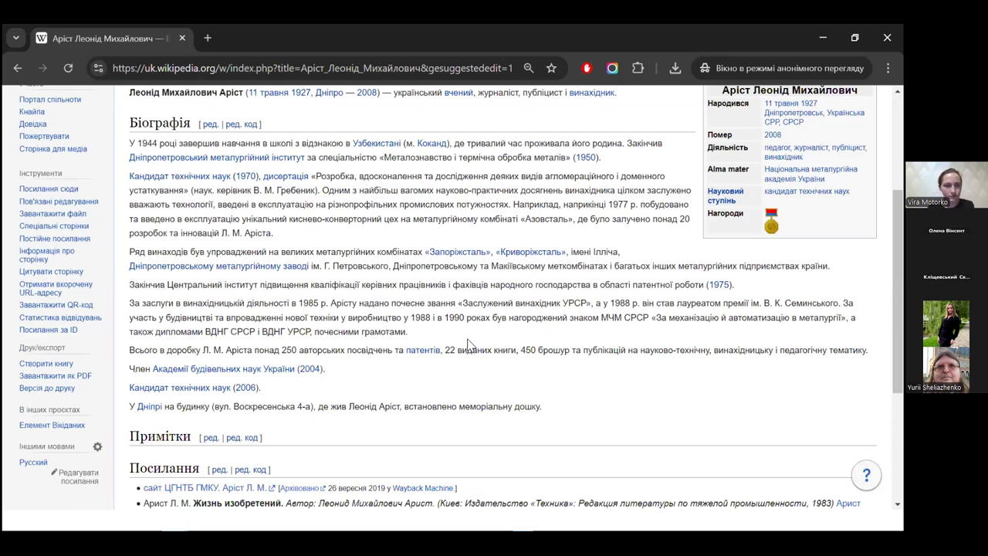
scroll(467, 344, down, 2)
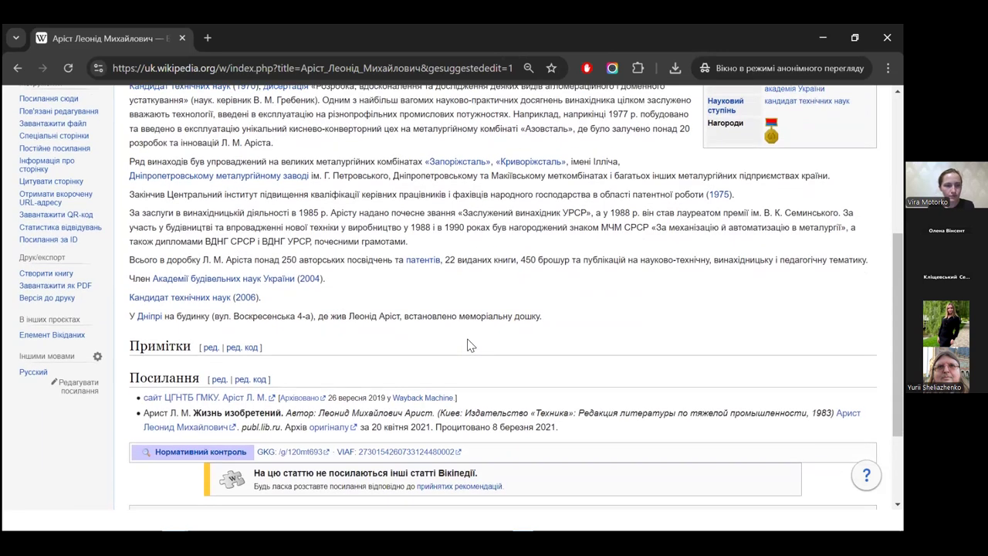
scroll(469, 344, down, 1)
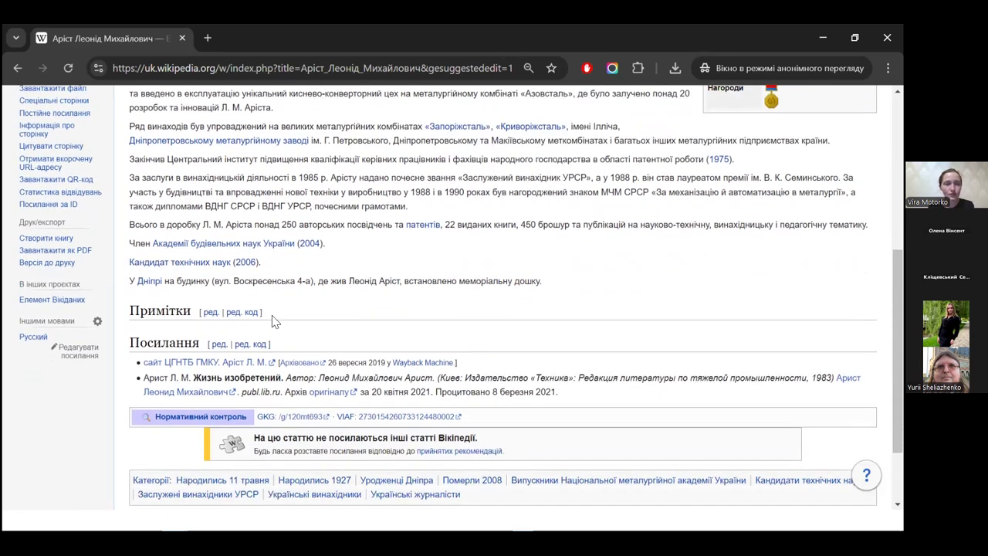